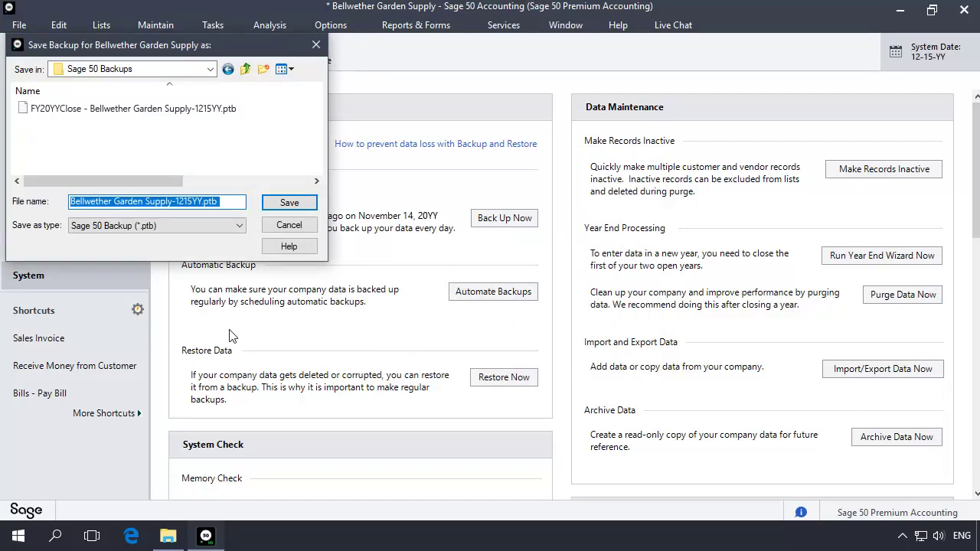
Step: Save the company backup as DataBeforeErrorCorrection_1215YY.ptb in the Sage 50 Backups folder
type("DataBeforeErrorCorrection_1215YY.ptb")
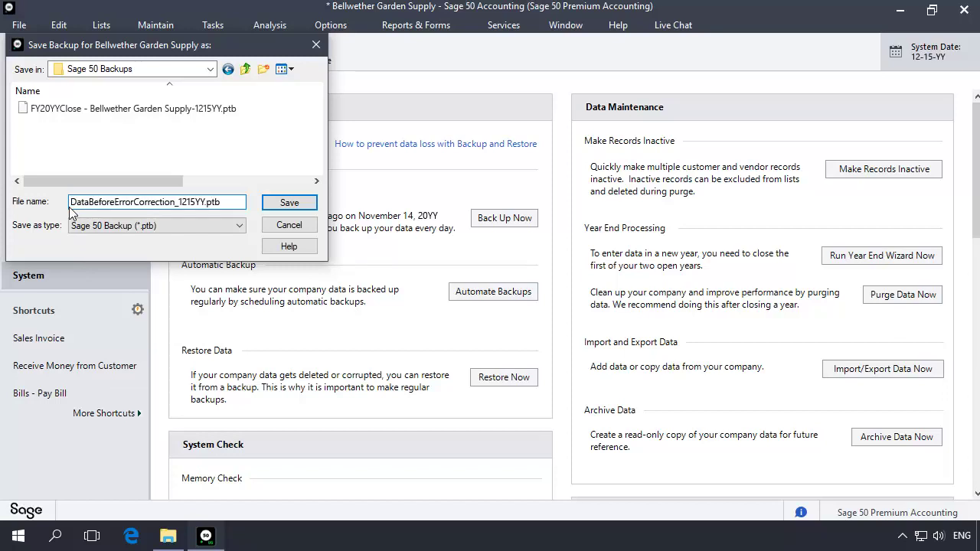
left_click(298, 203)
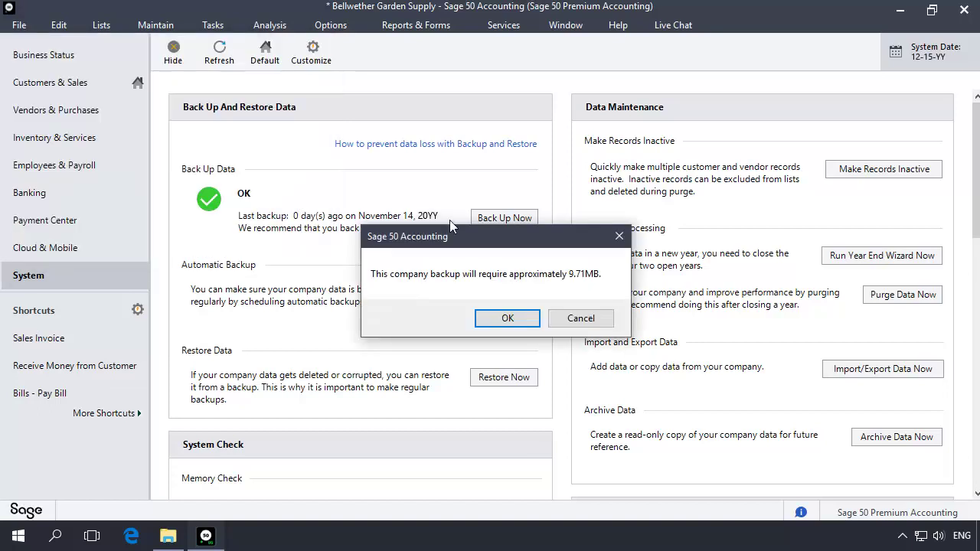
left_click(507, 318)
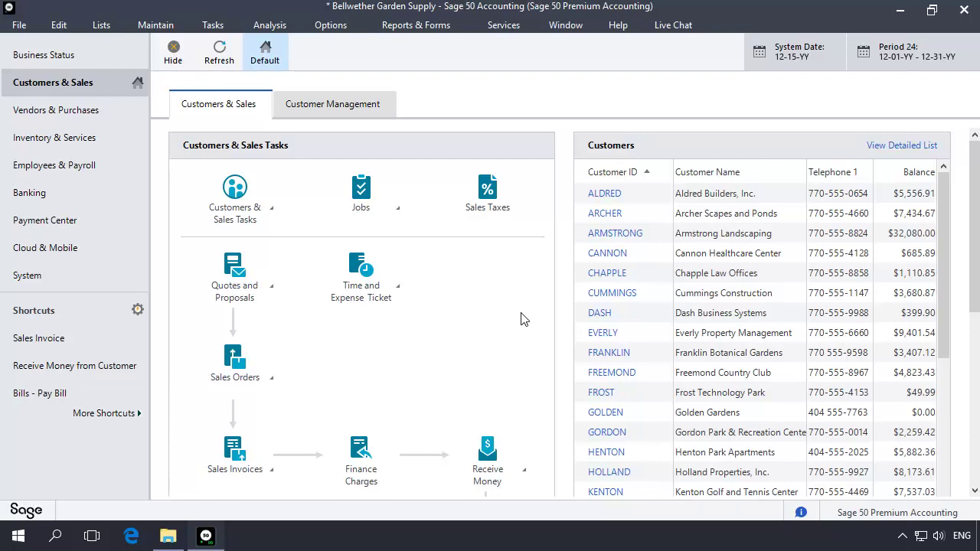
Step: Look up the company data directory in the system's Company Maintenance information and exit Sage 50
left_click(35, 282)
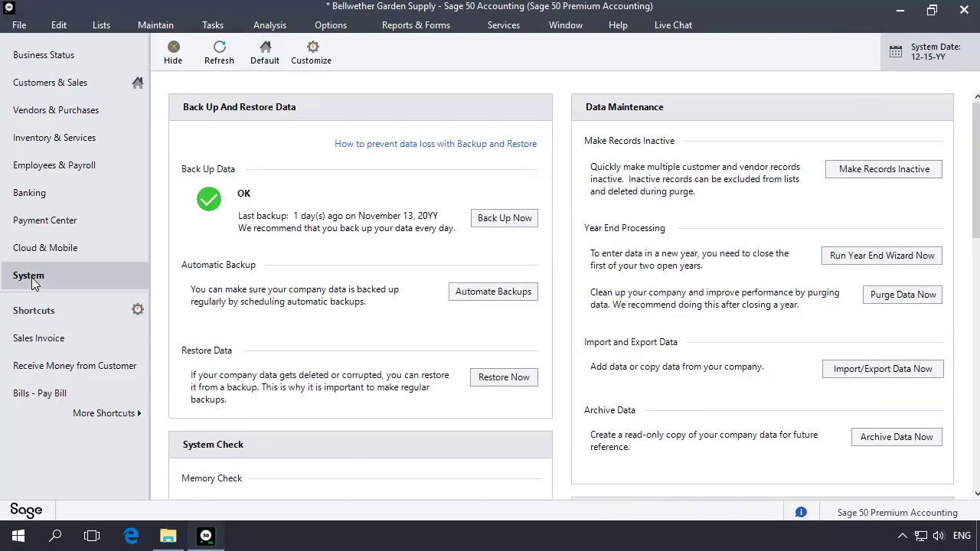
left_click(974, 455)
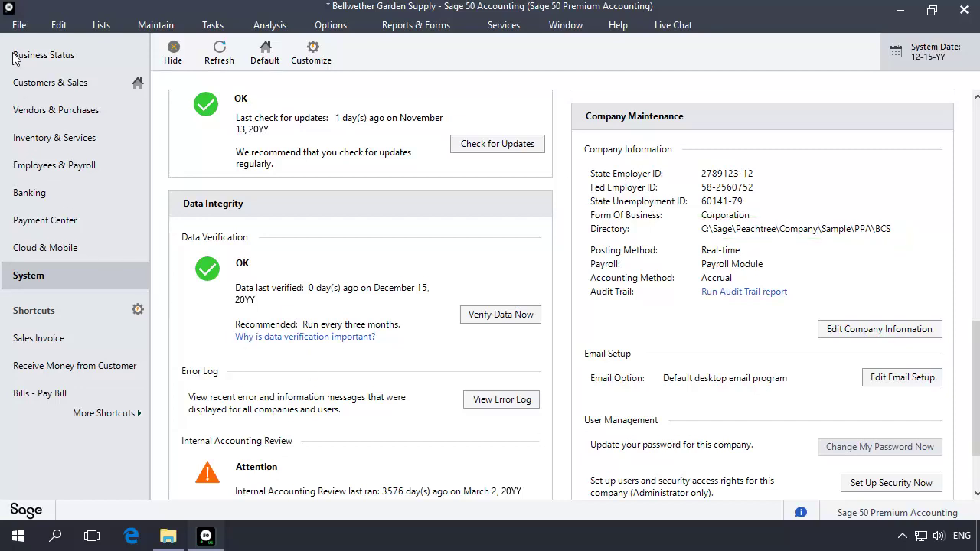
left_click(13, 29)
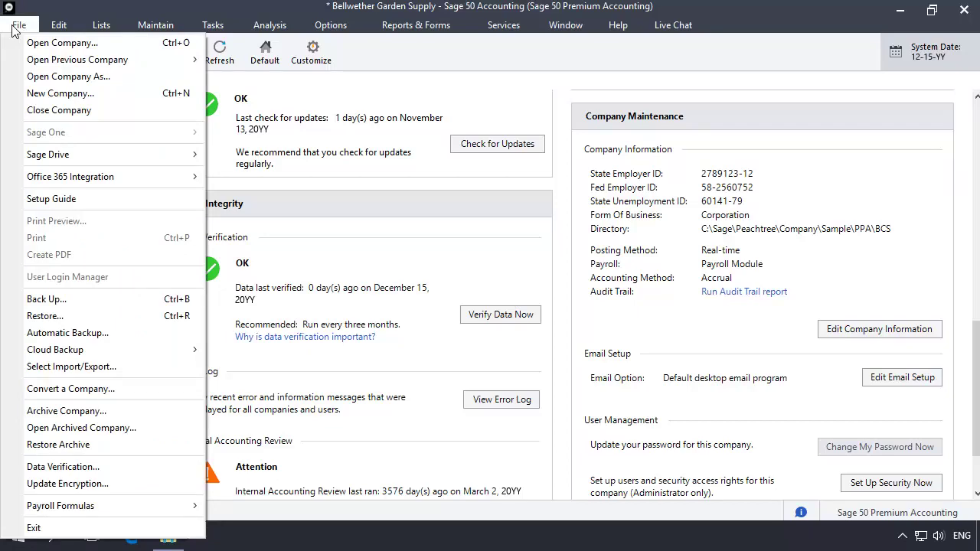
left_click(36, 527)
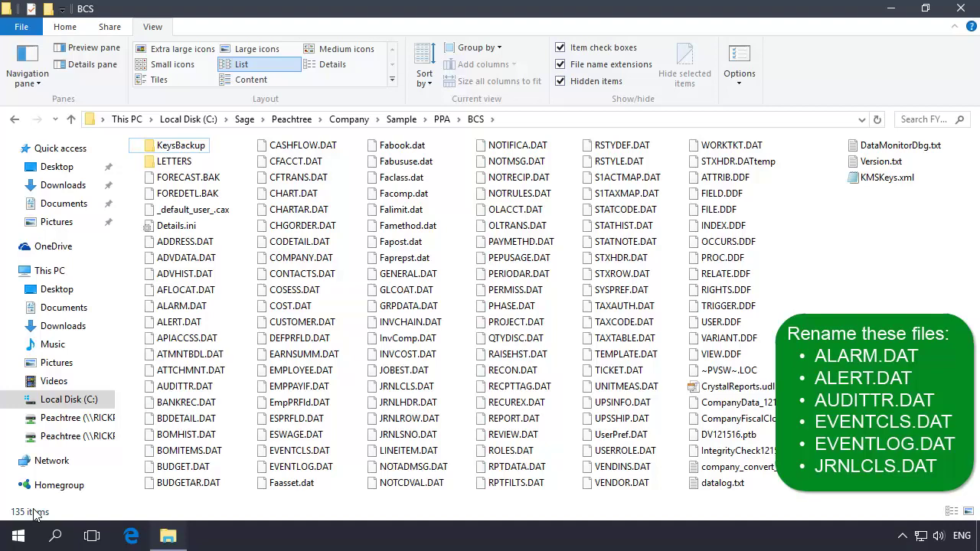
Step: In File Explorer, rename ALARM.DAT in the BCS company data folder as OLDALARM.DAT
left_click(182, 308)
key("F2")
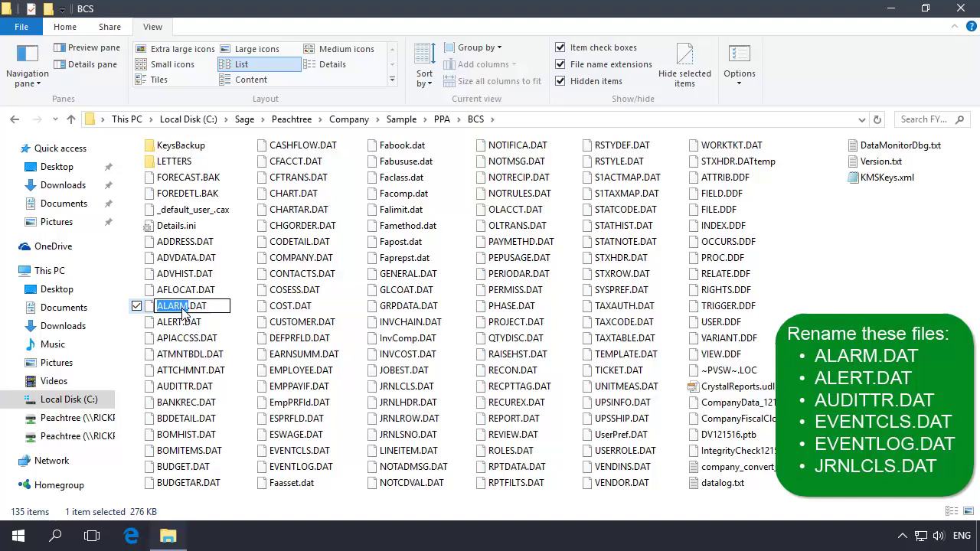
type("OLDALARM")
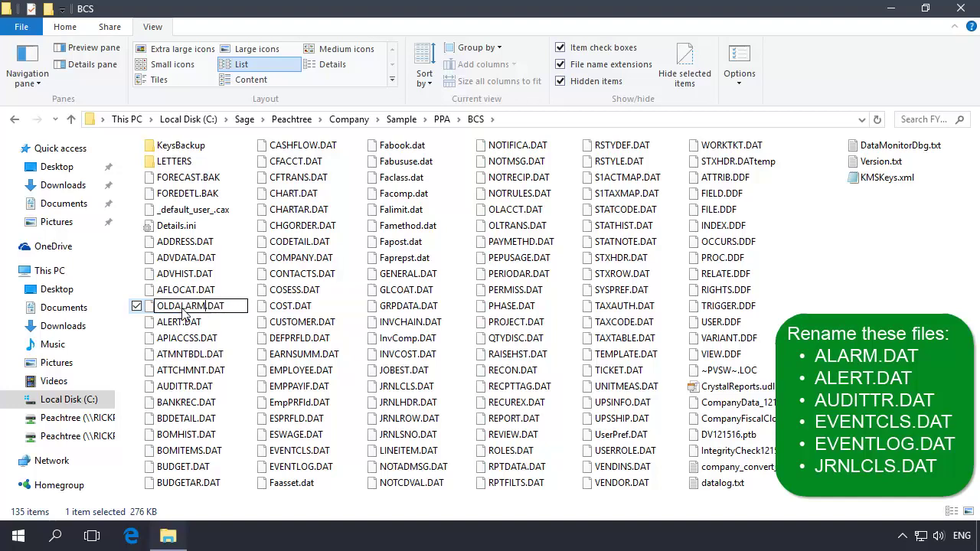
key("Return")
Step: Rename ALERT.DAT in the BCS folder as OLDALERT.DAT
left_click(170, 307)
key("F2")
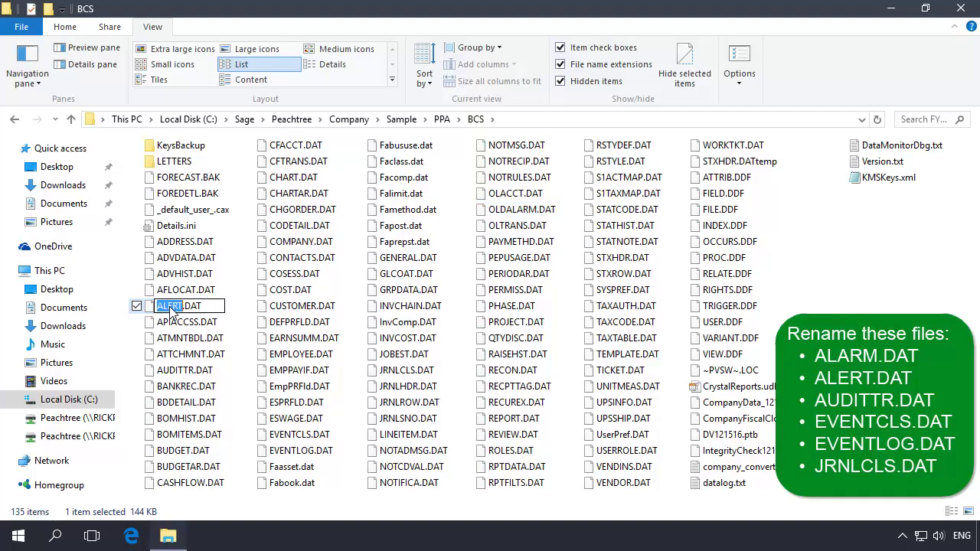
type("OLDALERT")
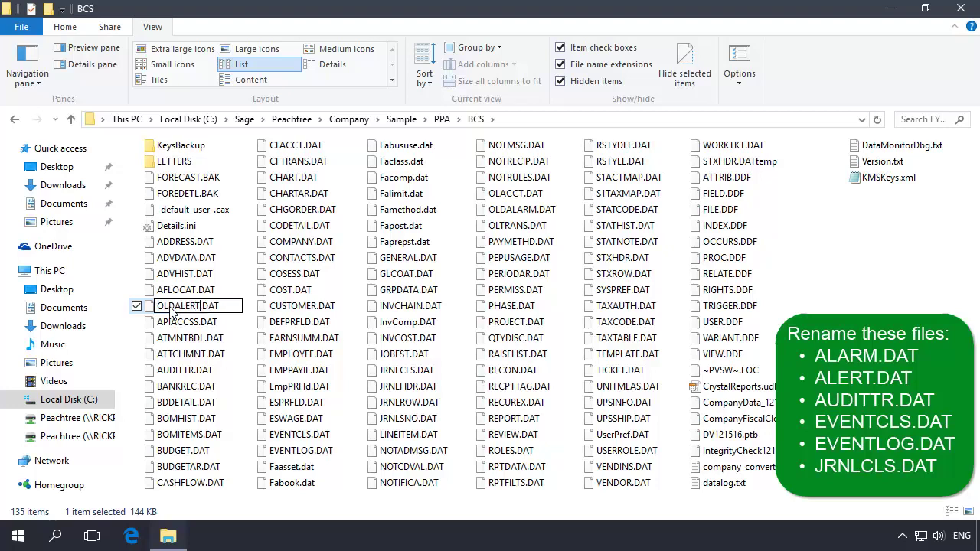
key("Return")
Step: Rename AUDITTR.DAT in the BCS folder as OLDAUDITTRL.DAT
left_click(184, 357)
key("F2")
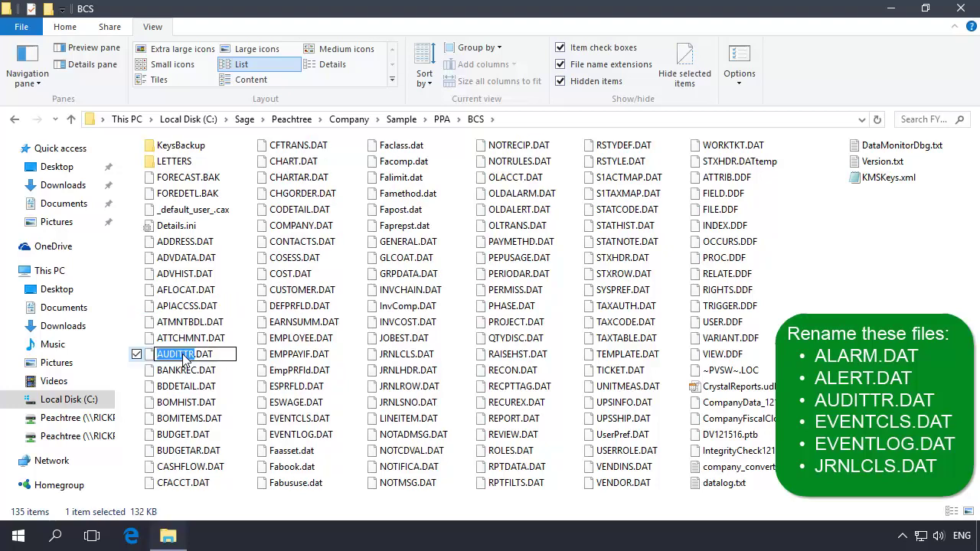
type("OLDAUDITTR")
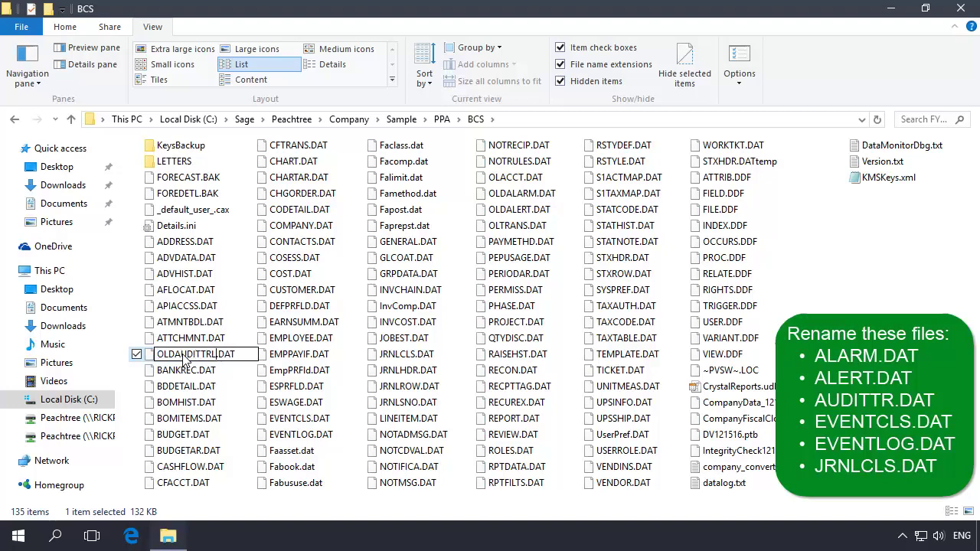
key("Return")
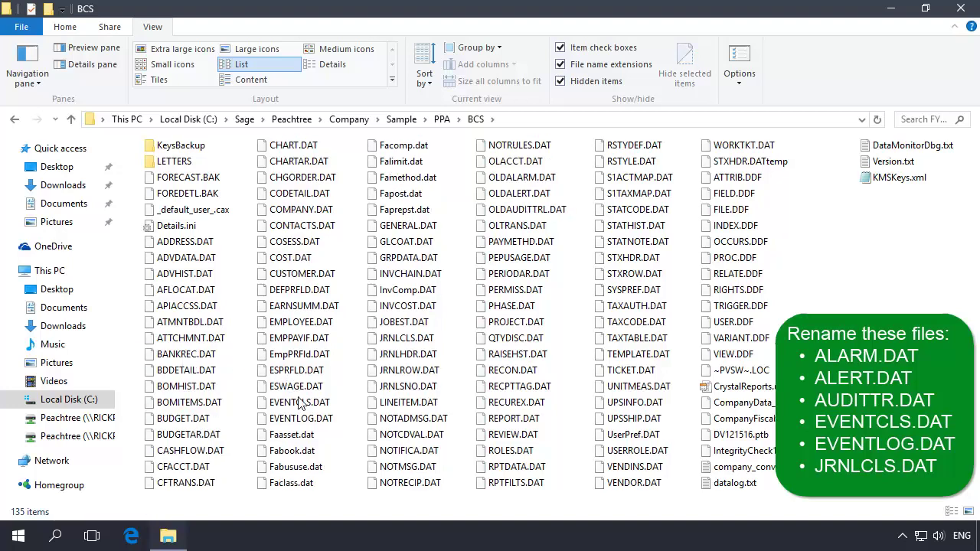
Step: Rename EVENTCLS.DAT in the BCS folder as OLDEVENTCLS.DAT
left_click(300, 404)
key("F2")
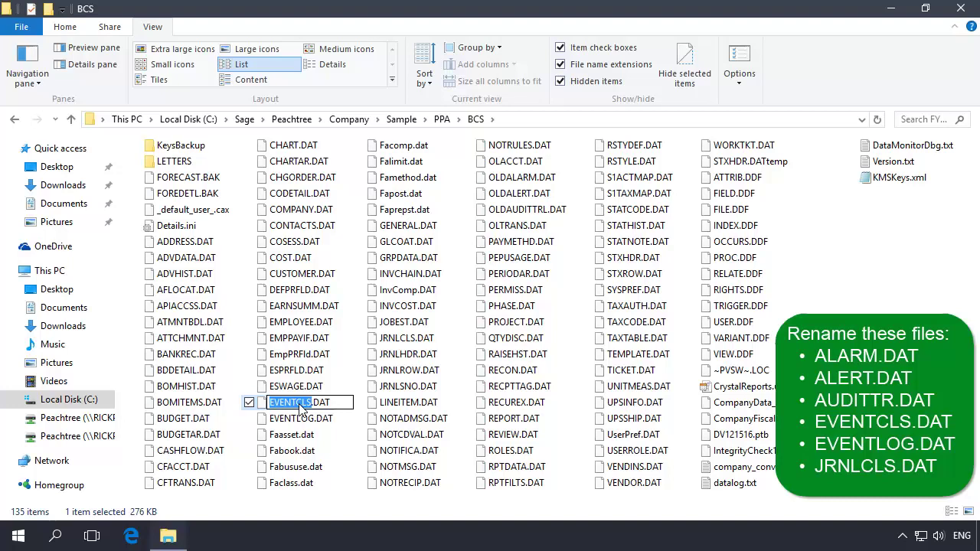
type("OLDEVENTCLS")
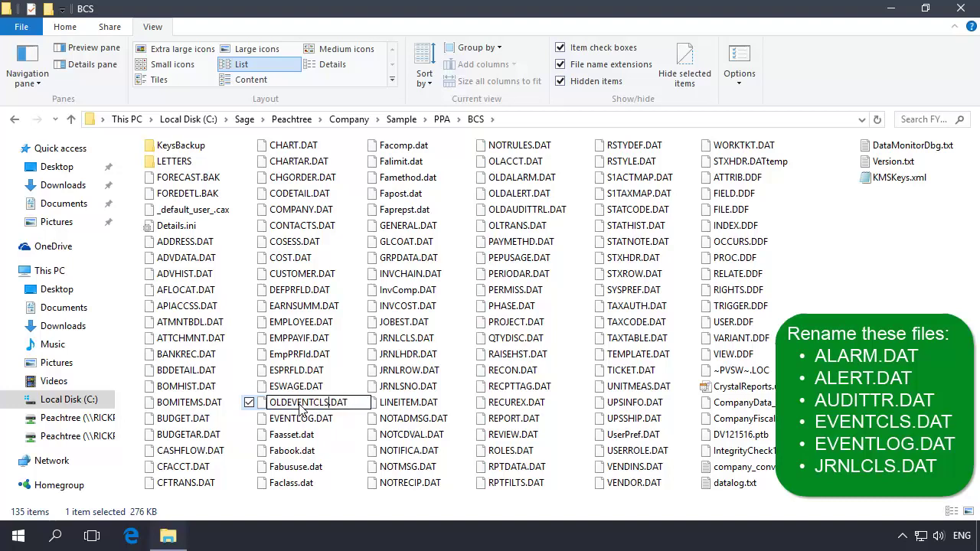
key("Return")
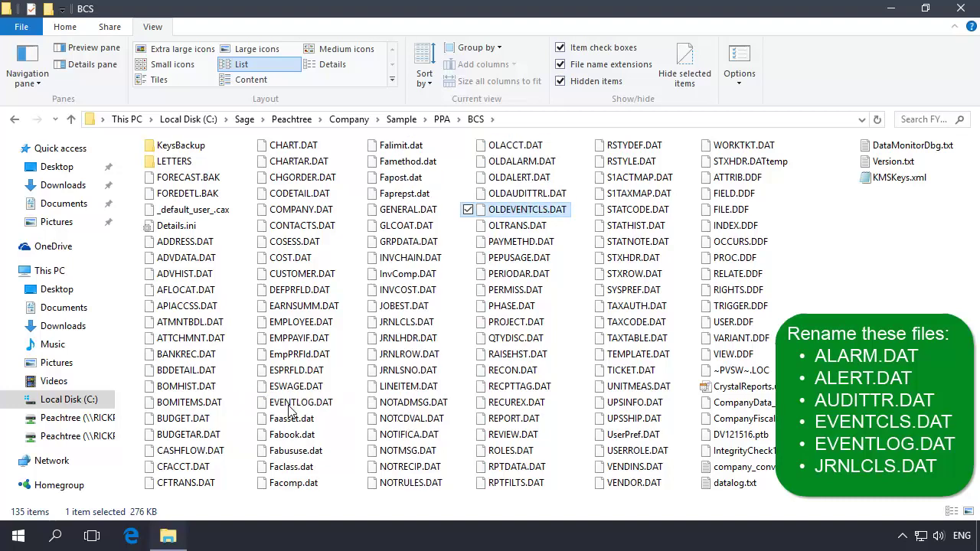
Step: Rename EVENTLOG.DAT in the BCS folder as OLDEVENTLOG.DAT
left_click(290, 406)
key("F2")
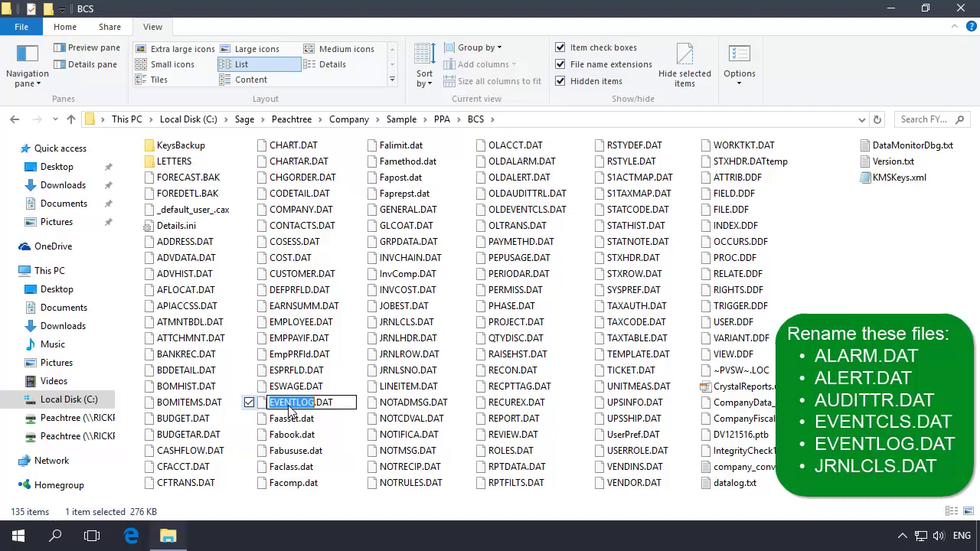
type("OLDEVENTLOG")
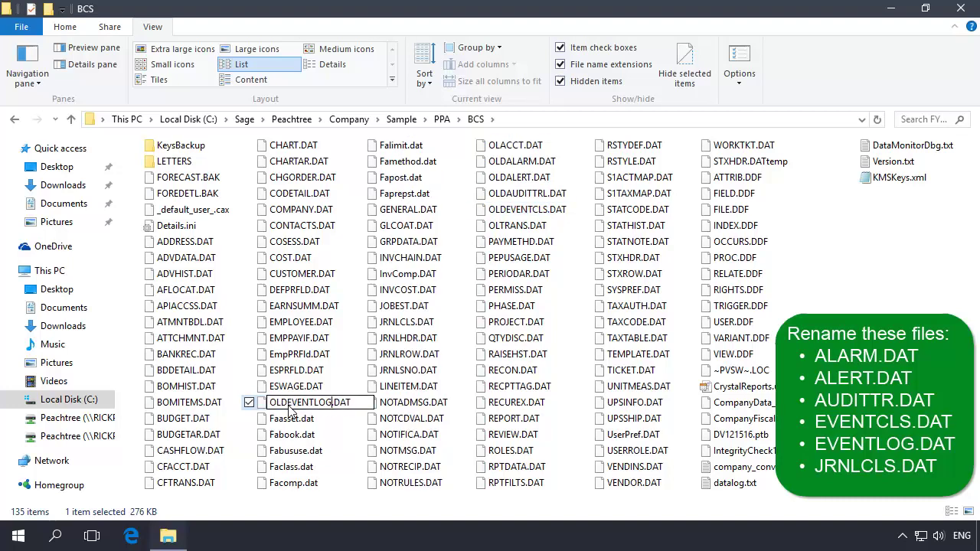
key("Return")
Step: Rename JRNLCLS.DAT in the BCS folder as OLDJRNLCLS.DAT
left_click(405, 306)
key("F2")
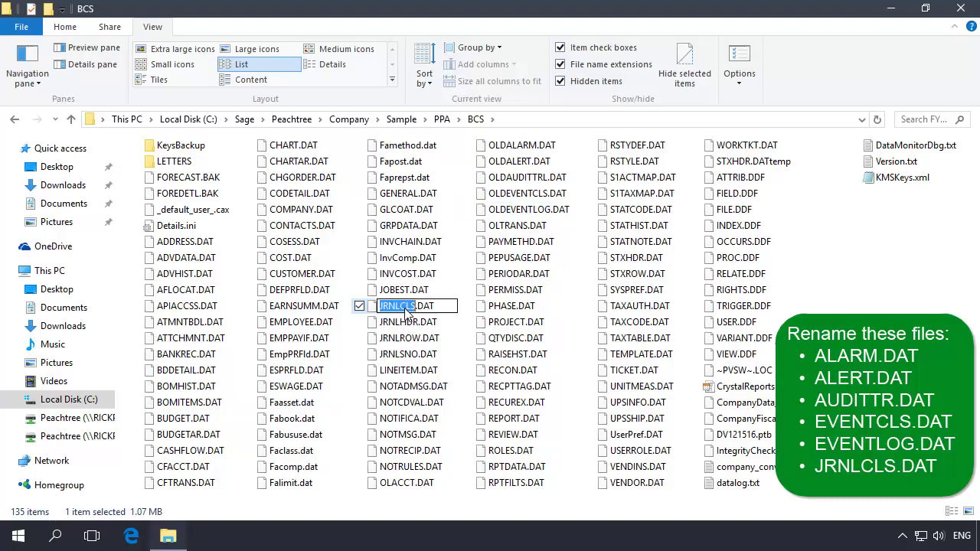
type("OLDJRNLCLS")
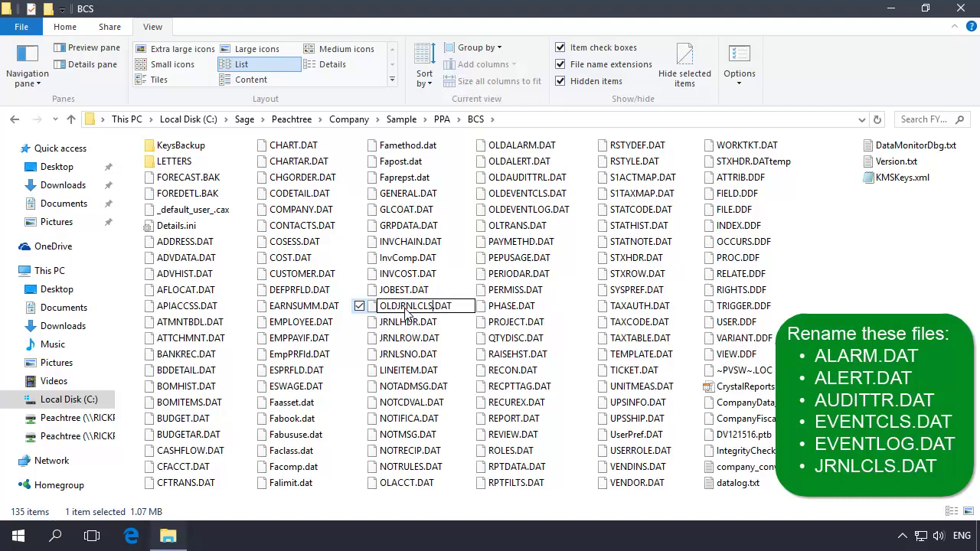
key("Return")
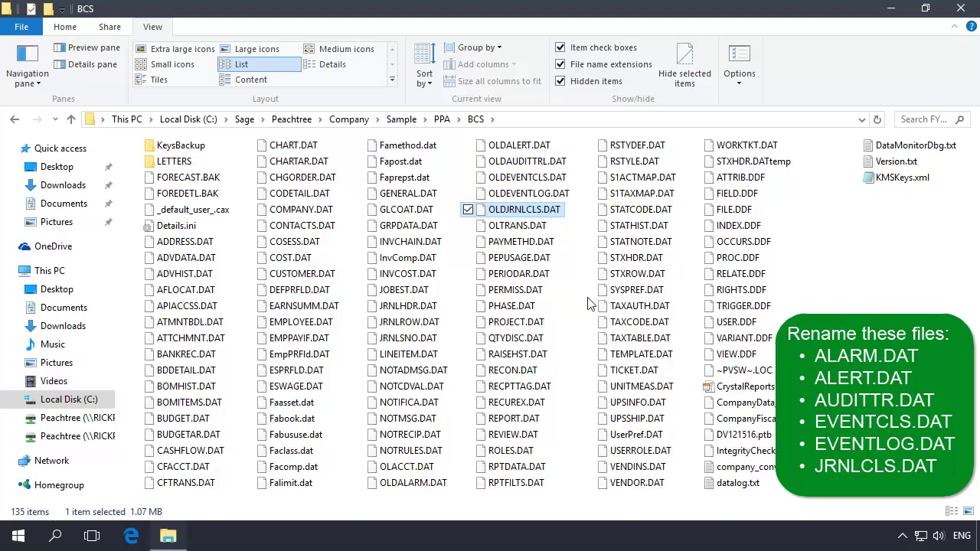
Step: Close the company data folder, restart Sage 50 and open the existing company Bellwether Garden Supply
left_click(960, 10)
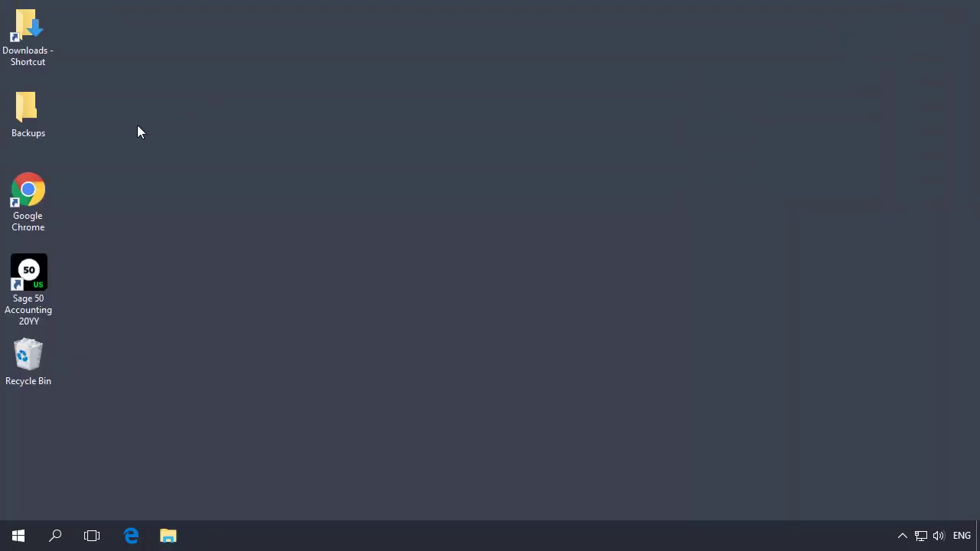
double_click(31, 272)
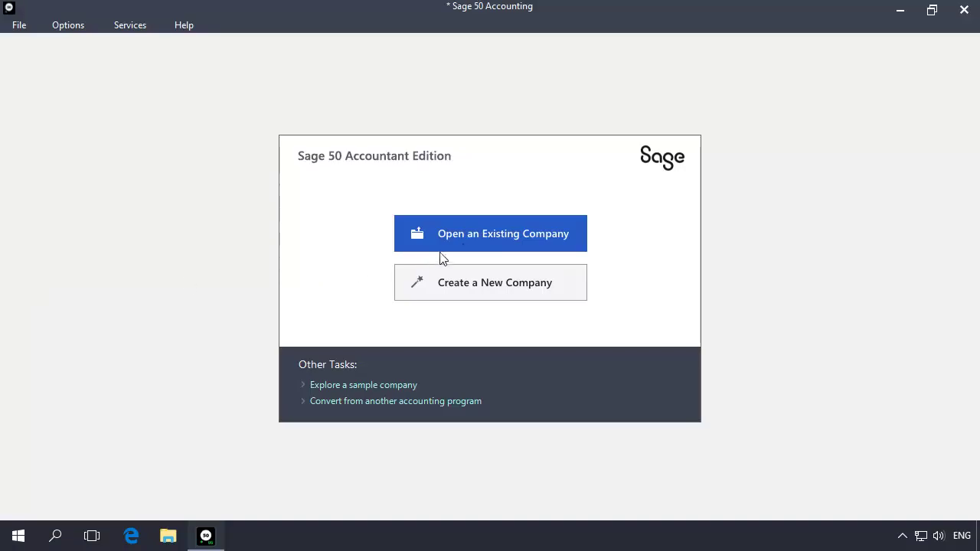
left_click(482, 223)
left_click(658, 200)
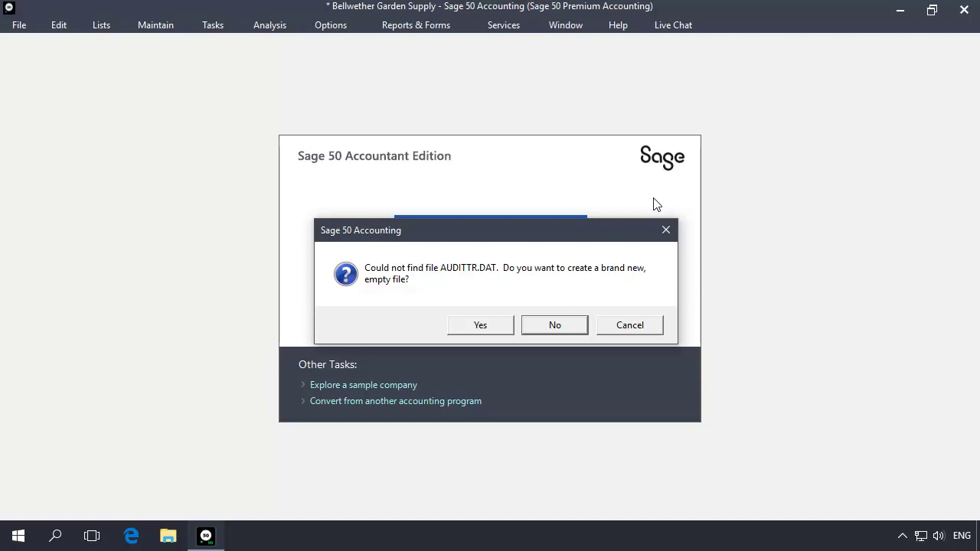
Step: Agree to create brand new, empty files for each missing data file, including AUDITTR.DAT, EVENTLOG.DAT and ALARM.DAT
left_click(483, 326)
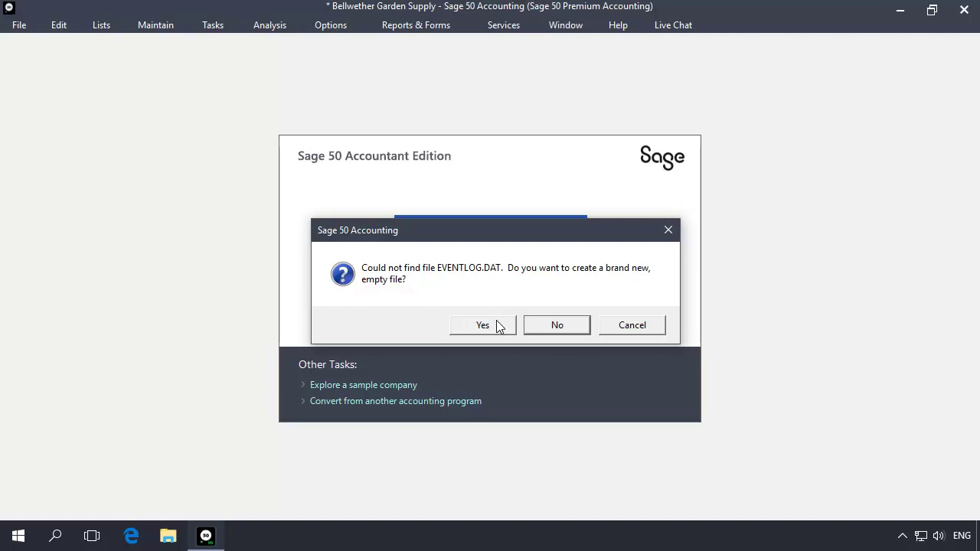
left_click(494, 326)
left_click(481, 328)
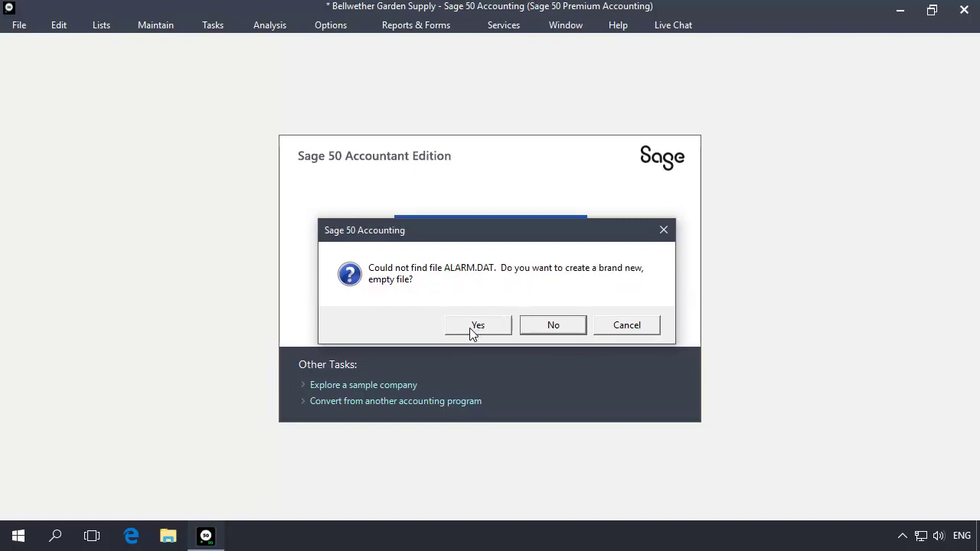
left_click(471, 332)
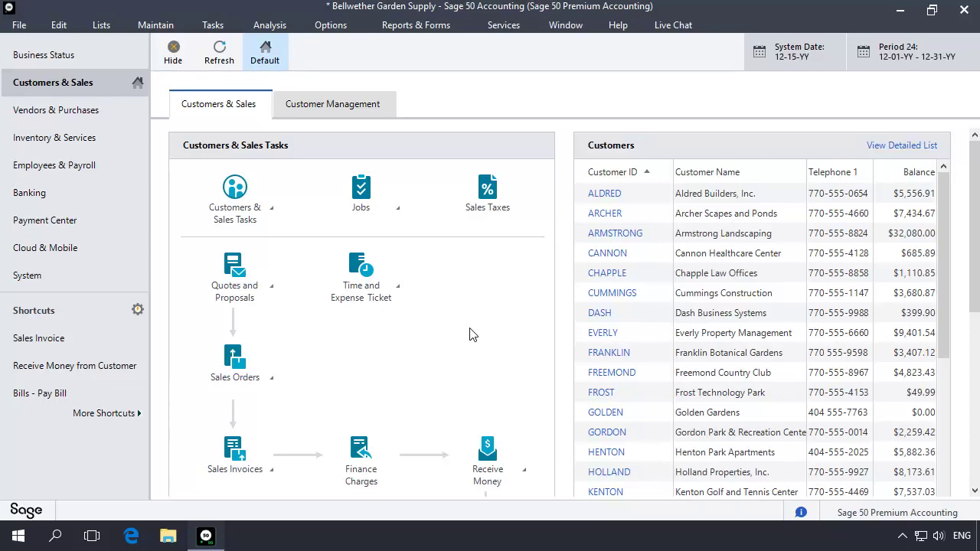
Step: Change the current accounting period to 01 - Jan 01, 20YY to Jan 31, 20YY
left_click(901, 59)
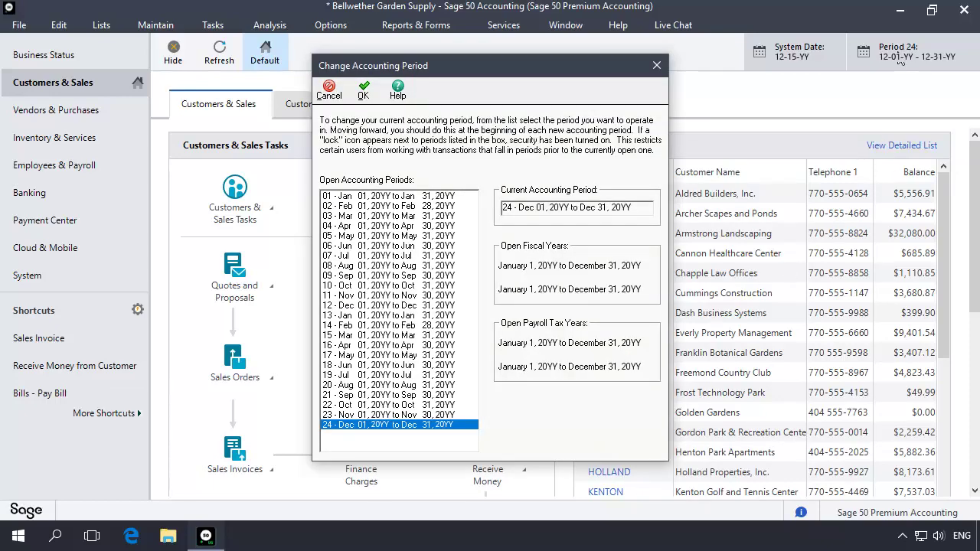
left_click(362, 197)
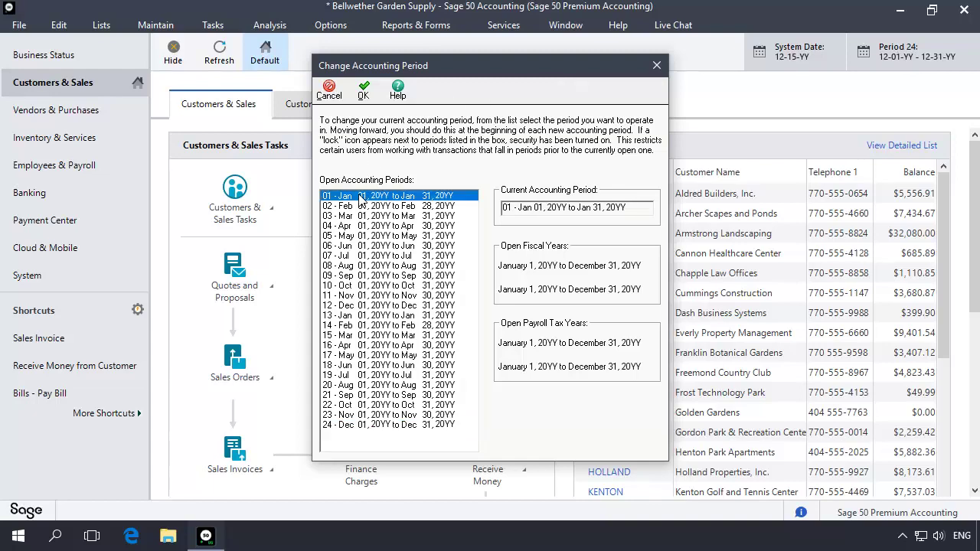
left_click(363, 90)
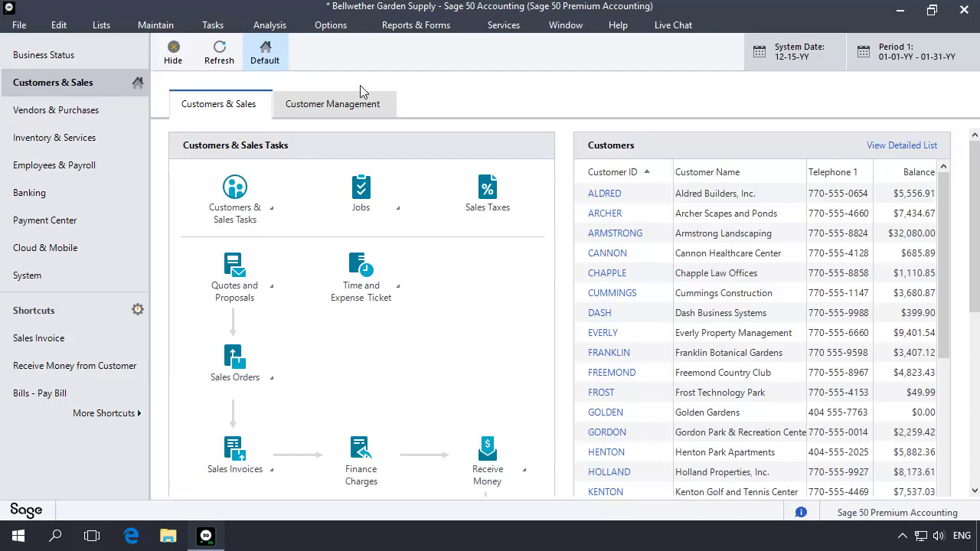
Step: Start the system's Data Verification with both the Data Reliability and Data Access tests selected
left_click(33, 279)
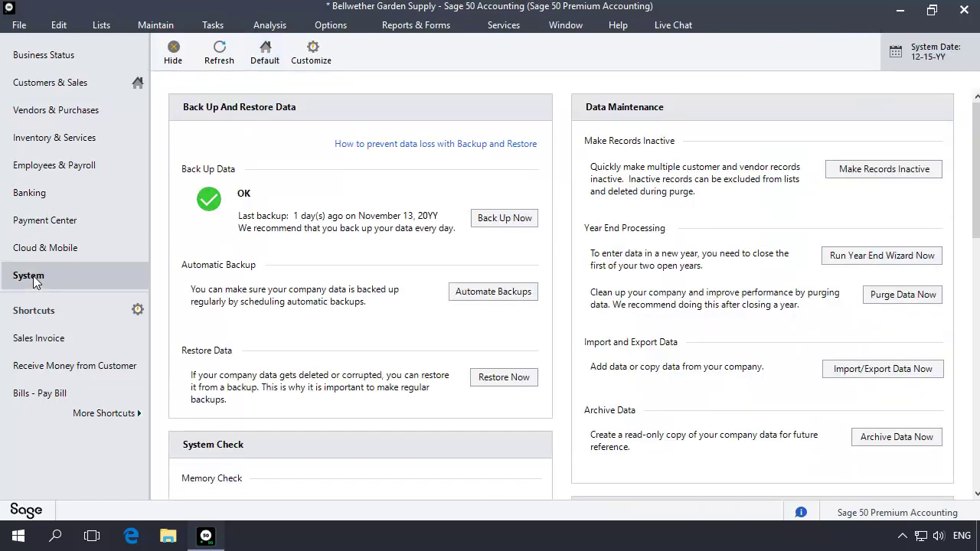
left_click(974, 476)
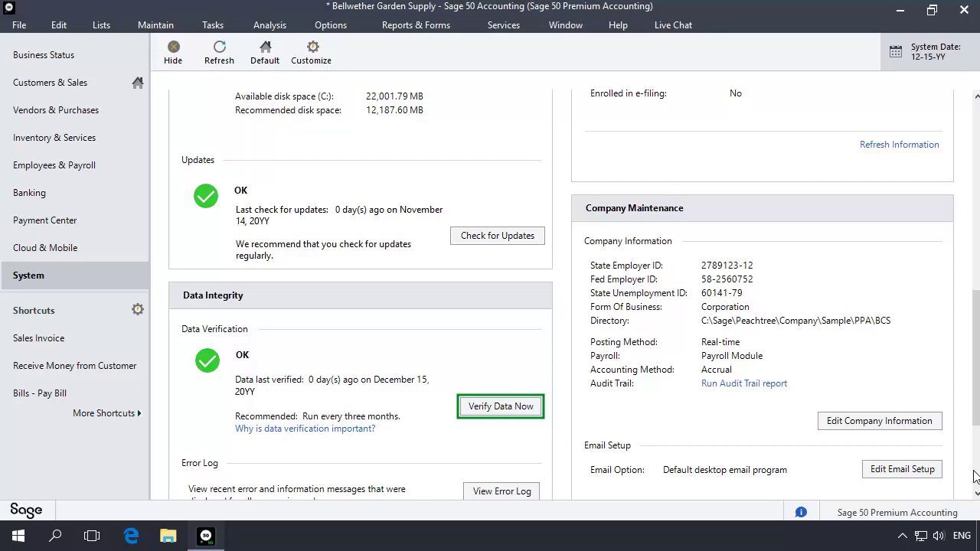
left_click(499, 408)
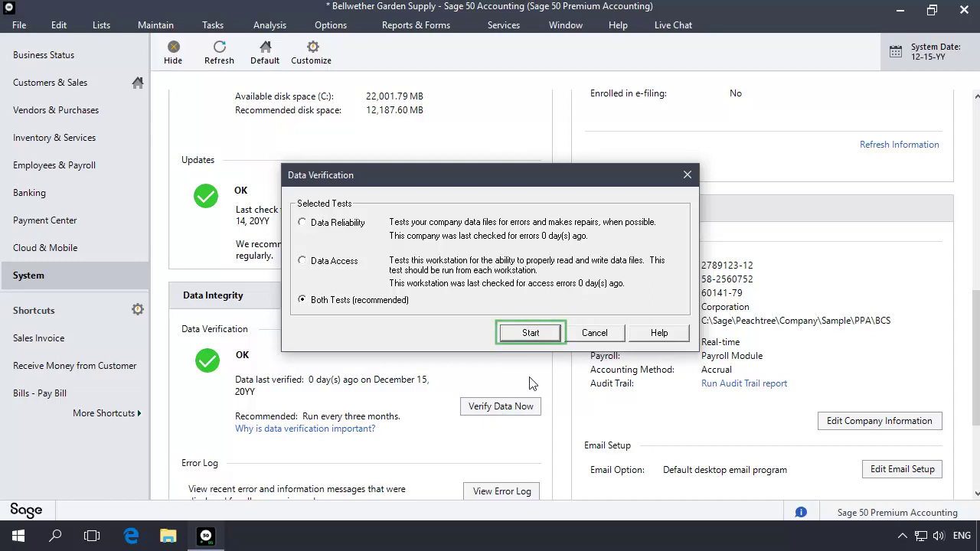
left_click(533, 333)
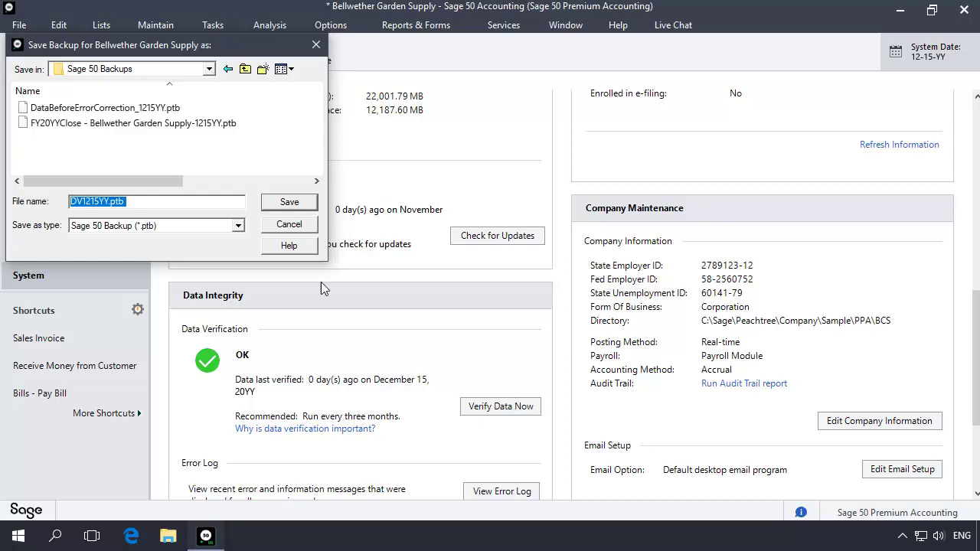
Step: Save the pre-verification backup as DV1215YY.ptb in Sage 50 Backups, let Data Verification run, and close its results
left_click(289, 202)
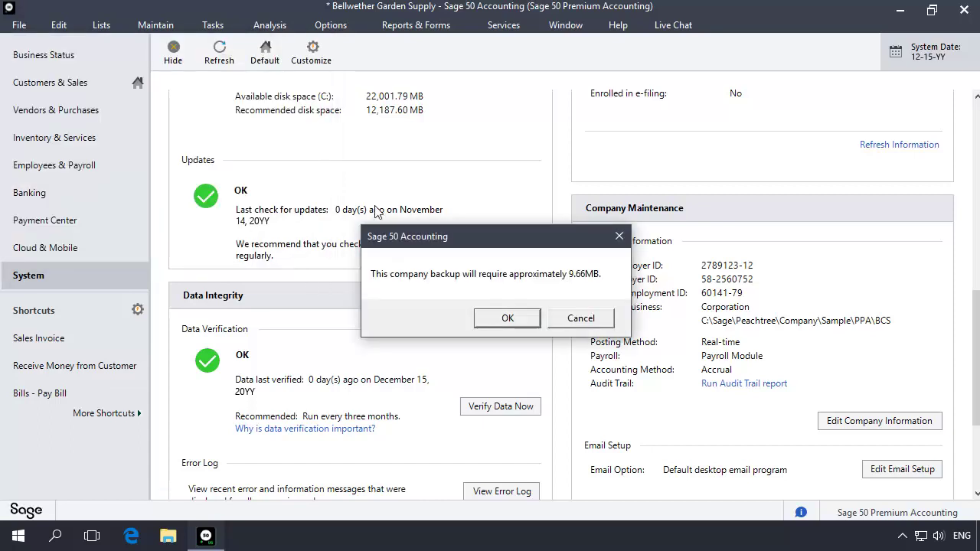
left_click(515, 318)
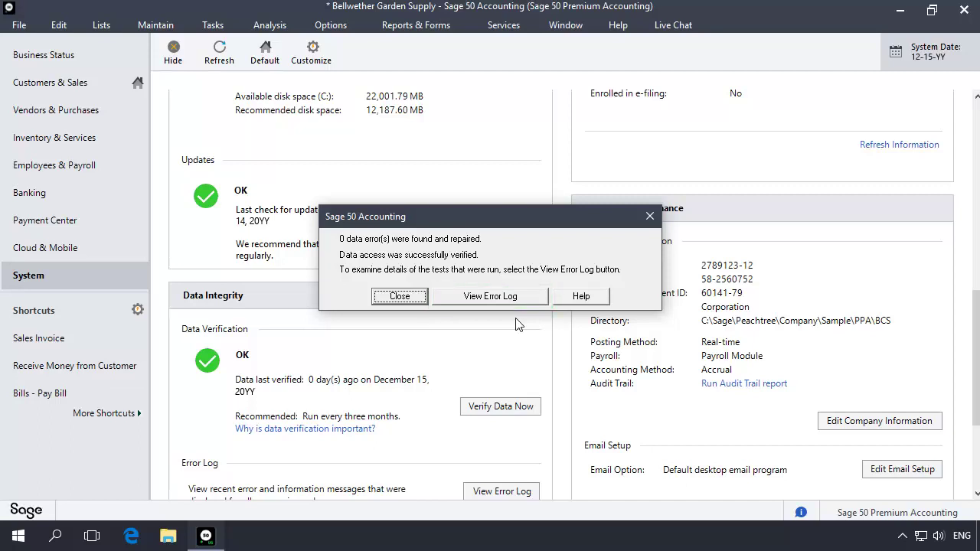
left_click(402, 299)
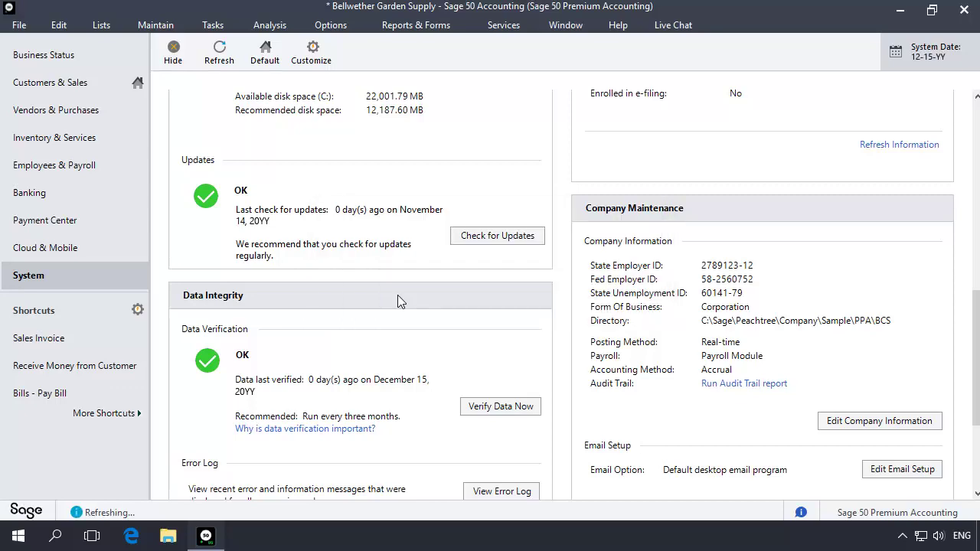
Step: Change the current accounting period to 24 - Dec 01, 20YY to Dec 31, 20YY
left_click(58, 84)
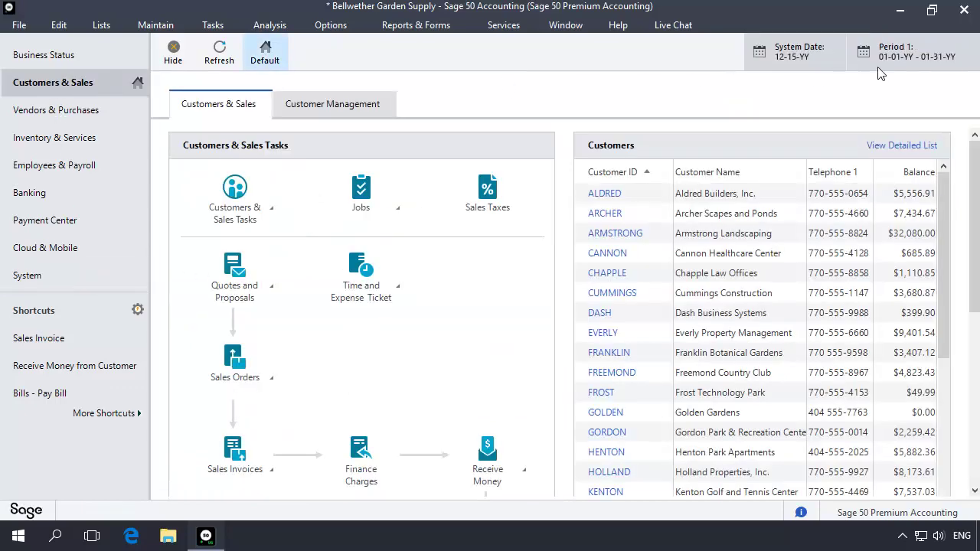
left_click(920, 65)
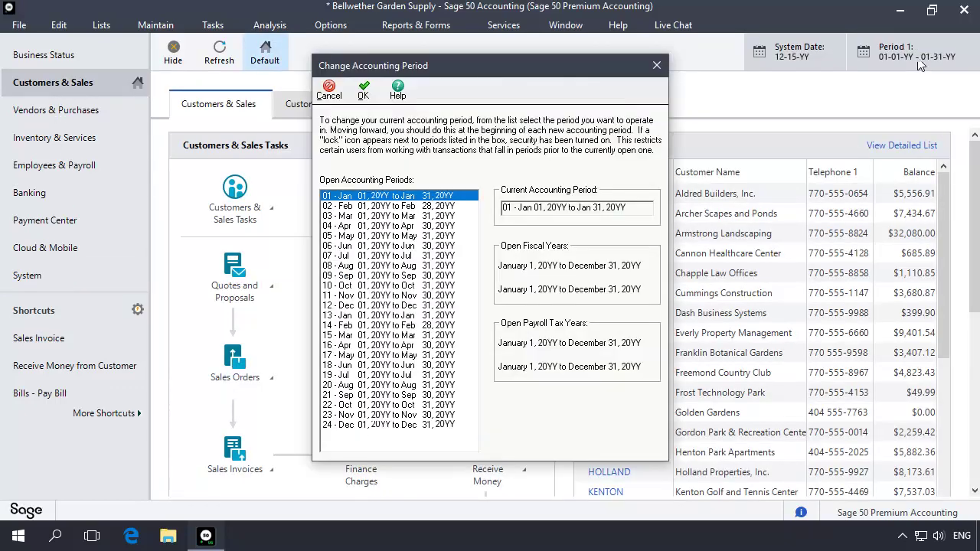
left_click(389, 425)
left_click(363, 90)
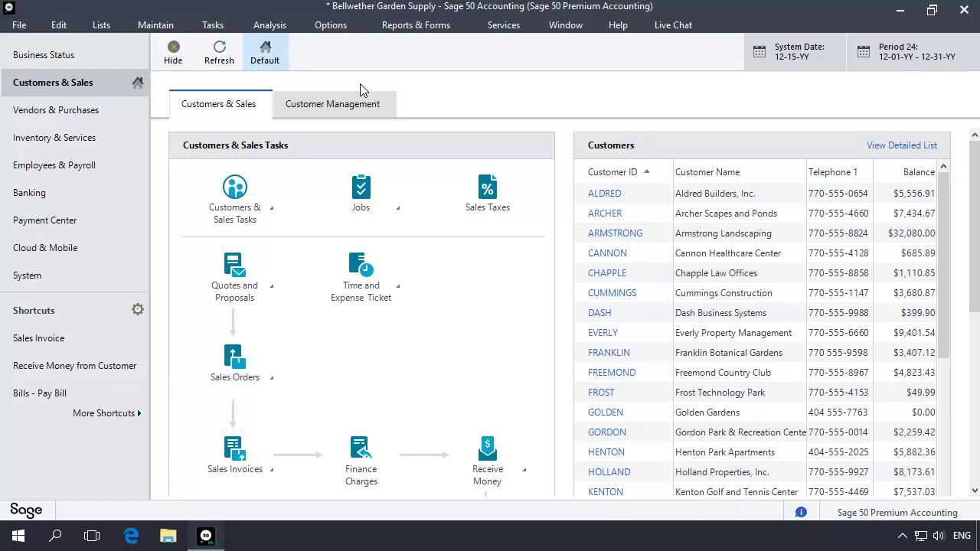
Step: Return the current accounting period to 01 - Jan 01, 20YY to Jan 31, 20YY
left_click(888, 52)
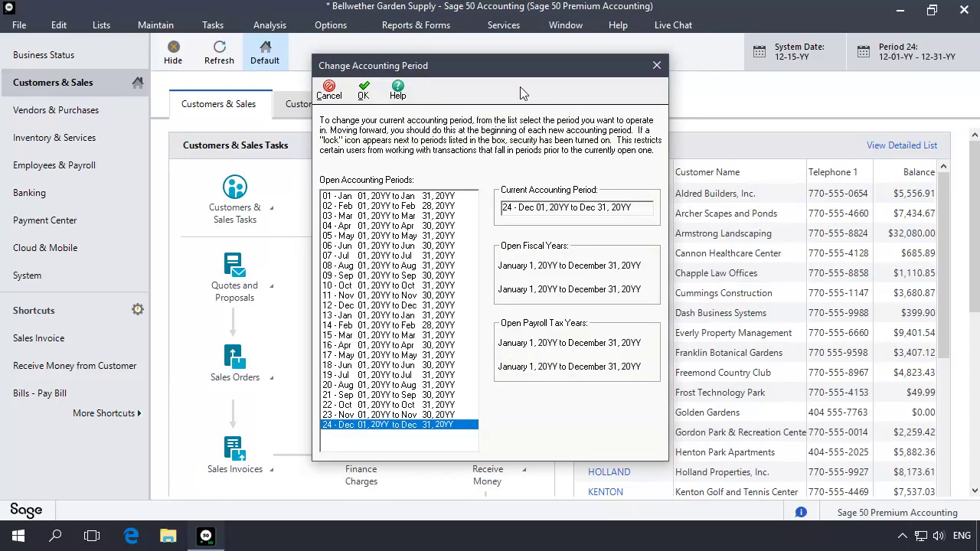
left_click(408, 196)
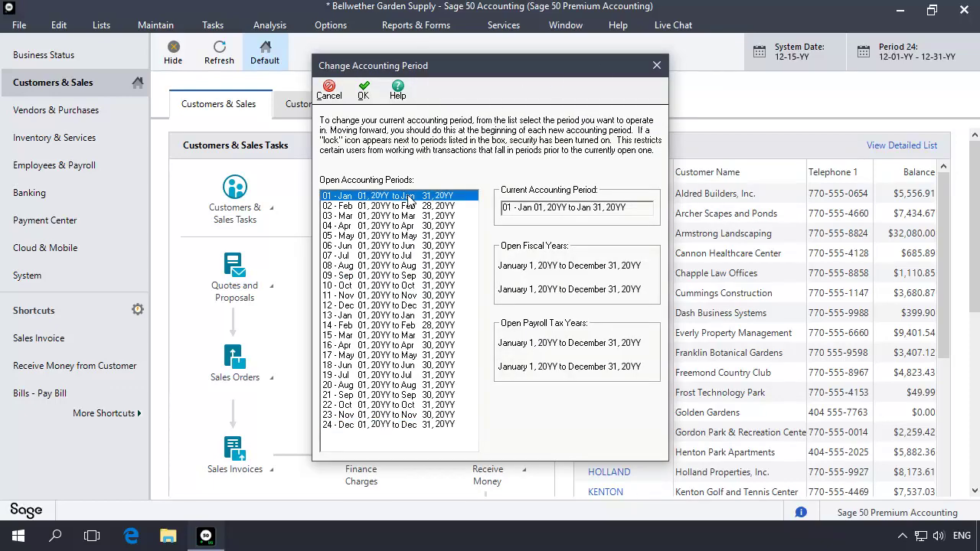
left_click(365, 90)
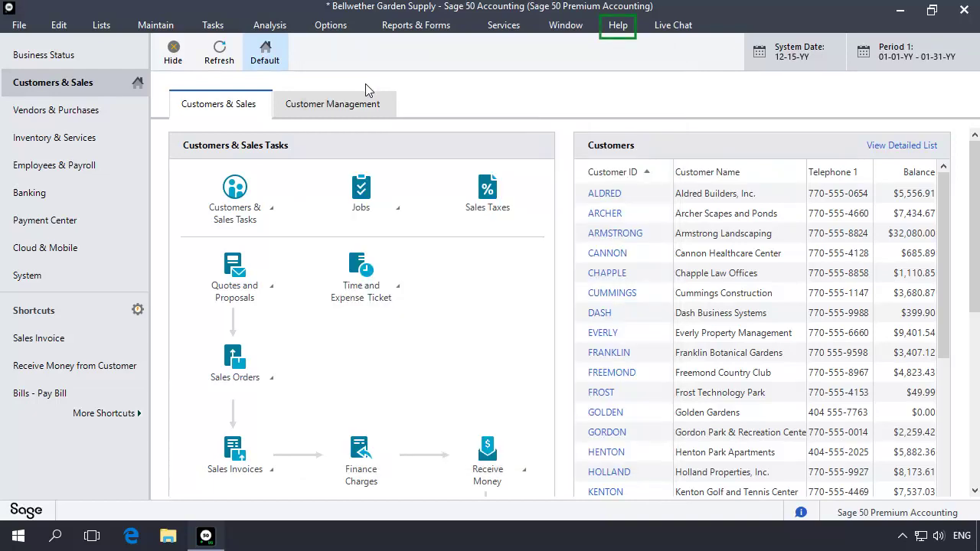
Step: Start the Integrity Check support utility and back up the company data first as IntegrityCheck1215YY.ptb in Sage 50 Backups
left_click(618, 26)
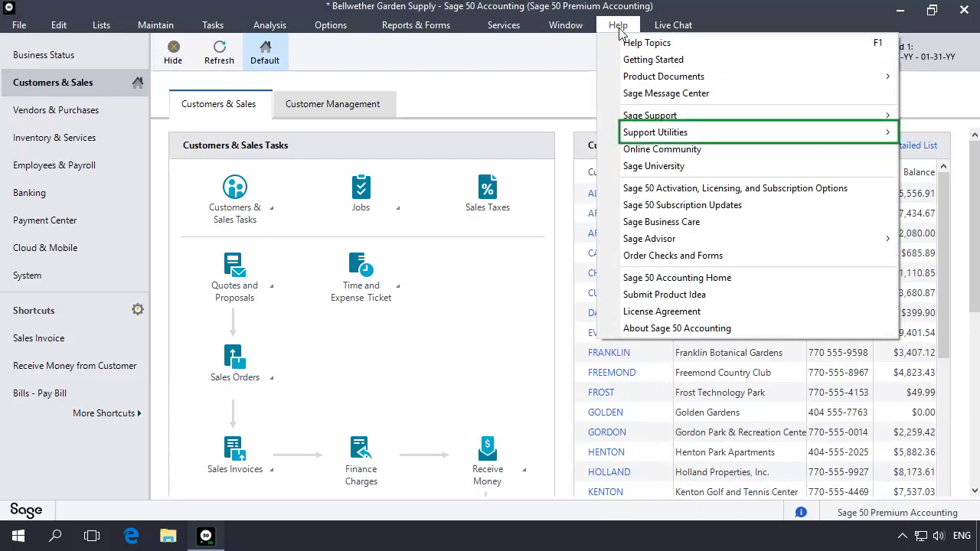
mouse_move(695, 133)
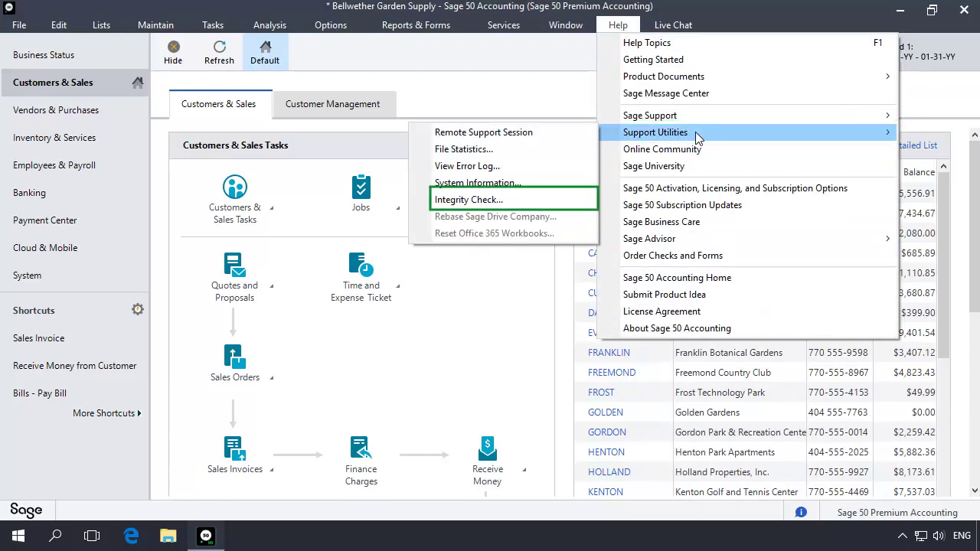
left_click(456, 201)
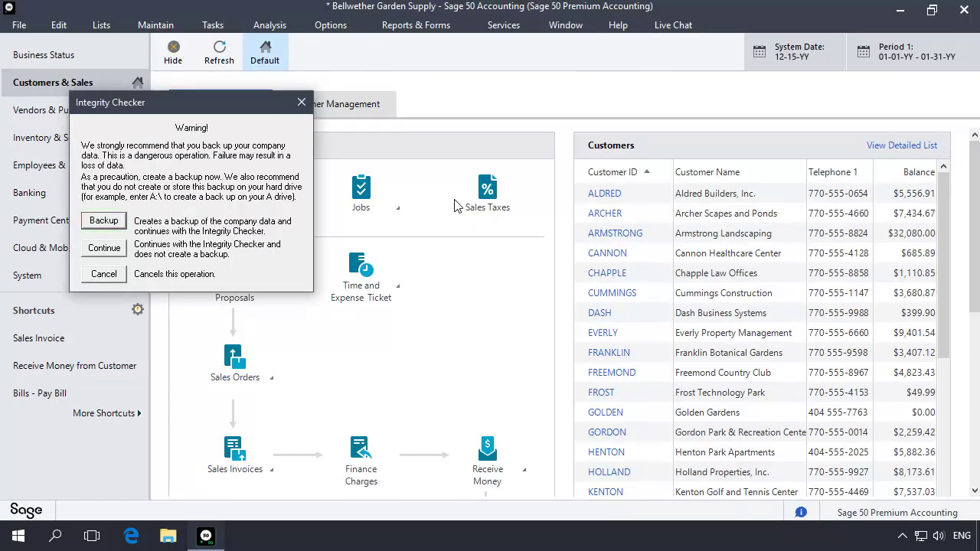
left_click(107, 221)
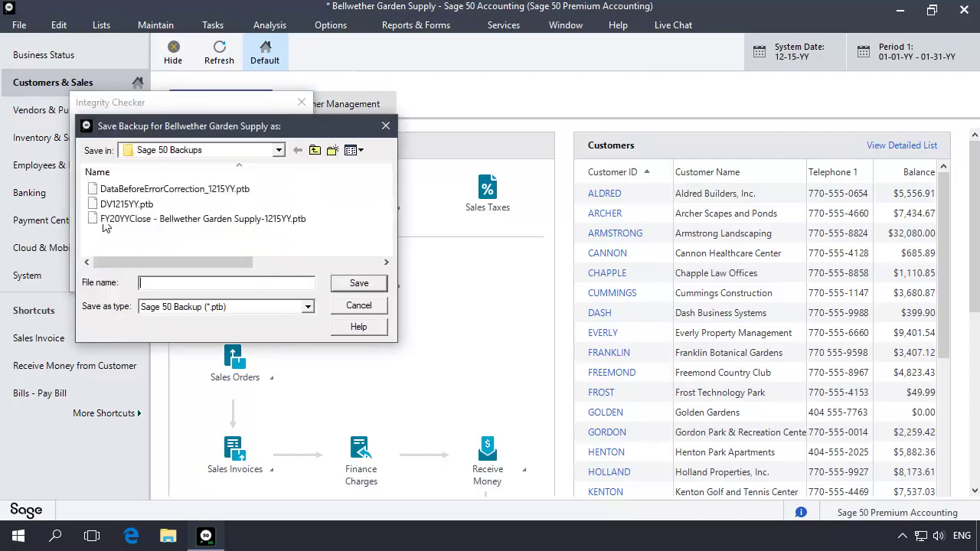
type("IntegrityCheck1215YY.ptb")
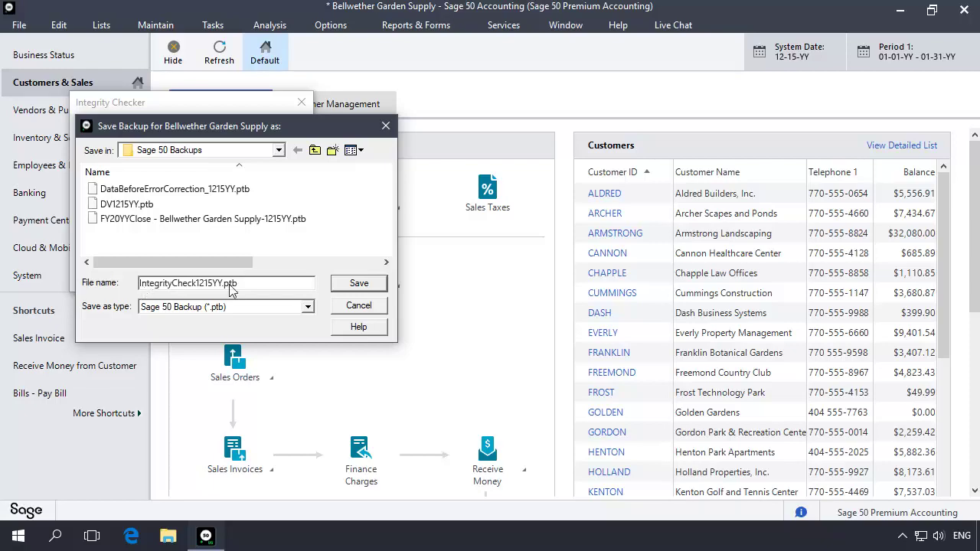
left_click(364, 284)
left_click(508, 318)
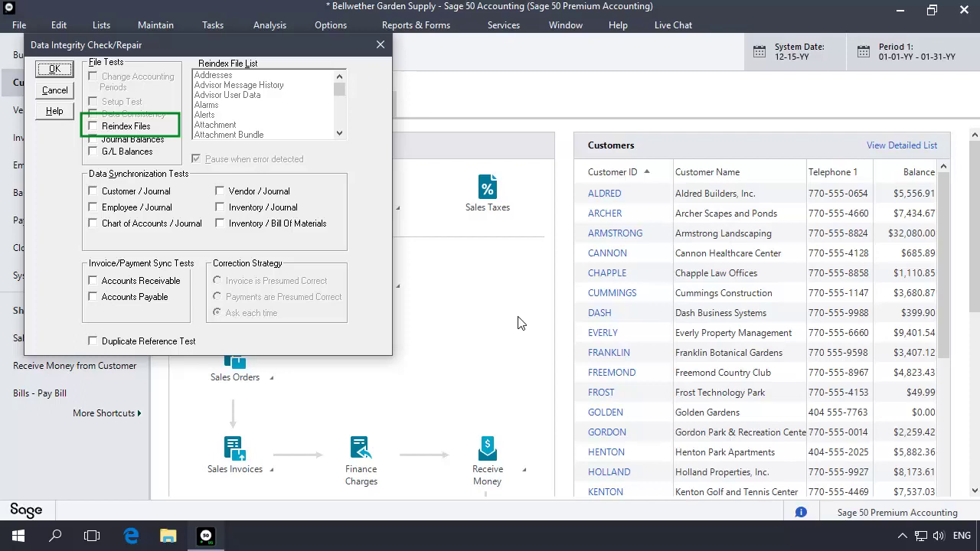
Step: Run the Reindex Files test on the Chart file in Data Integrity Check/Repair
left_click(93, 127)
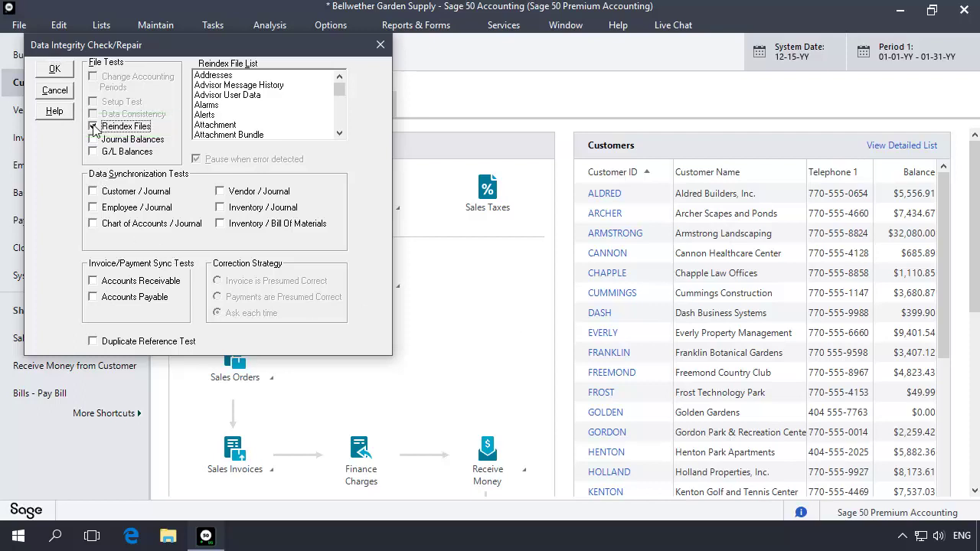
left_click(337, 119)
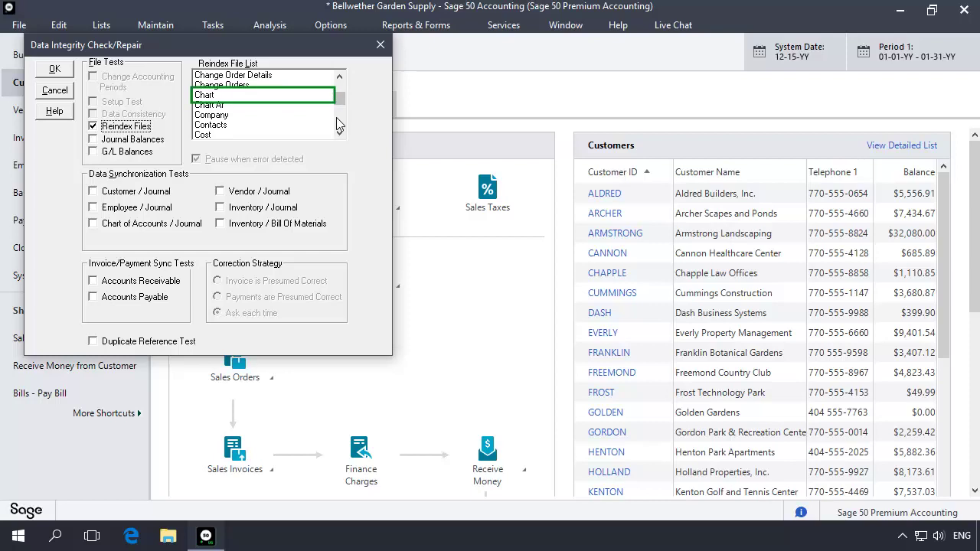
left_click(205, 95)
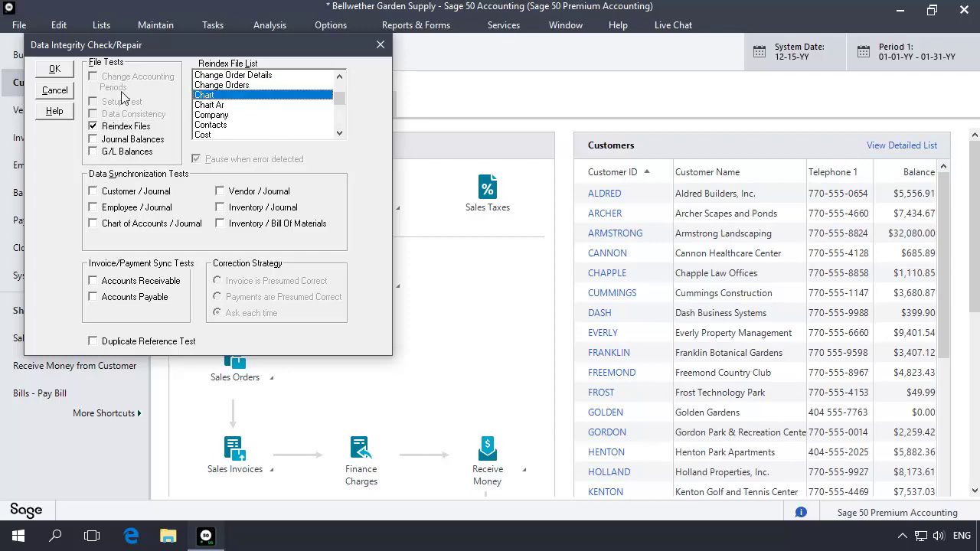
left_click(58, 73)
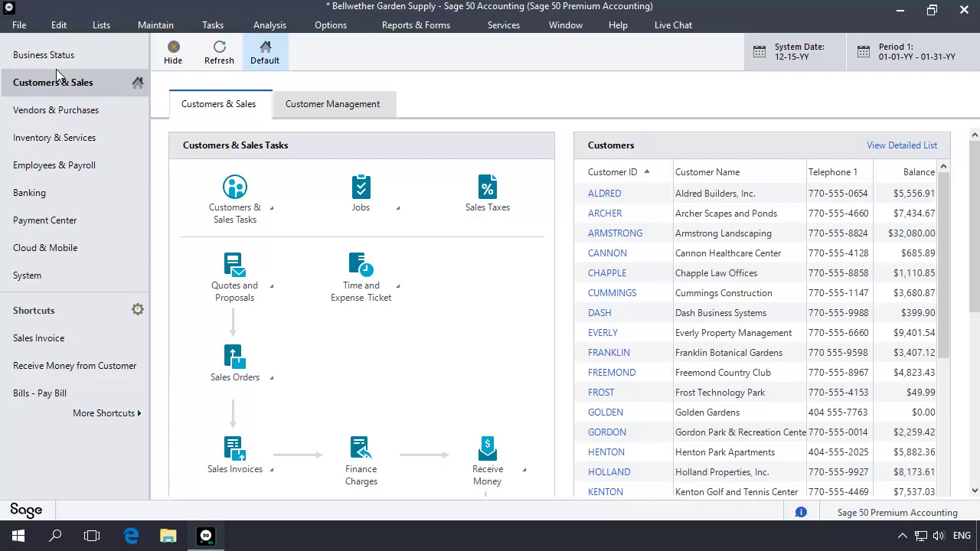
Step: Restart the Integrity Check without another backup and run Reindex Files on the Jrnl Header file
left_click(617, 25)
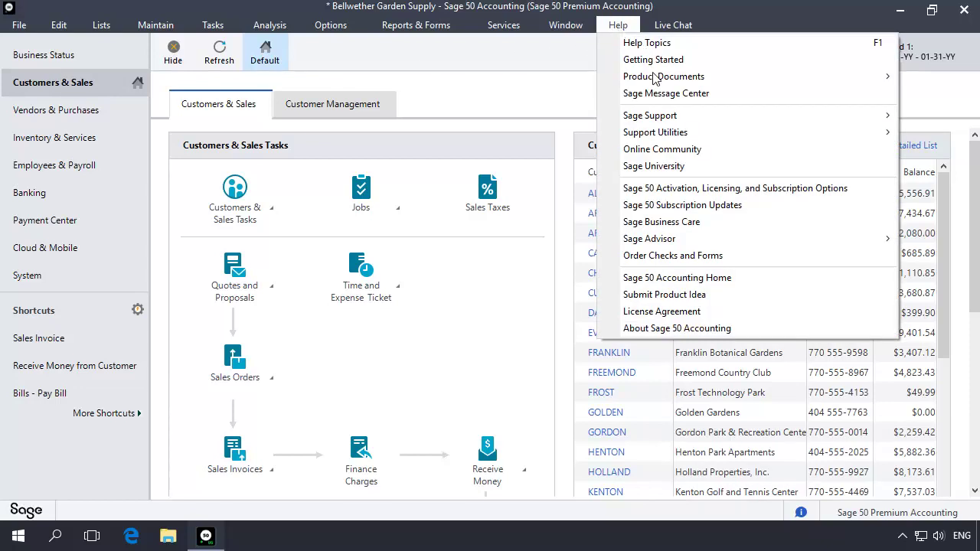
mouse_move(656, 136)
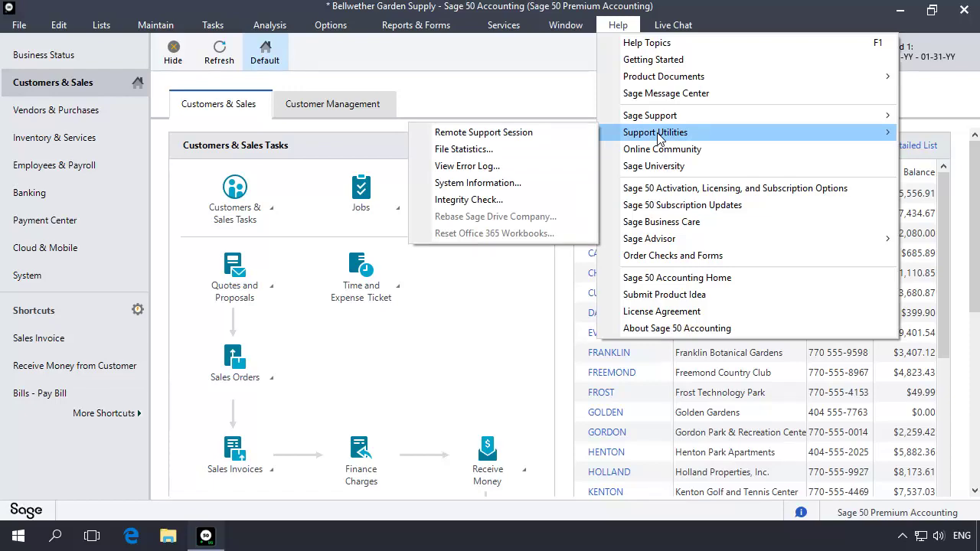
left_click(454, 200)
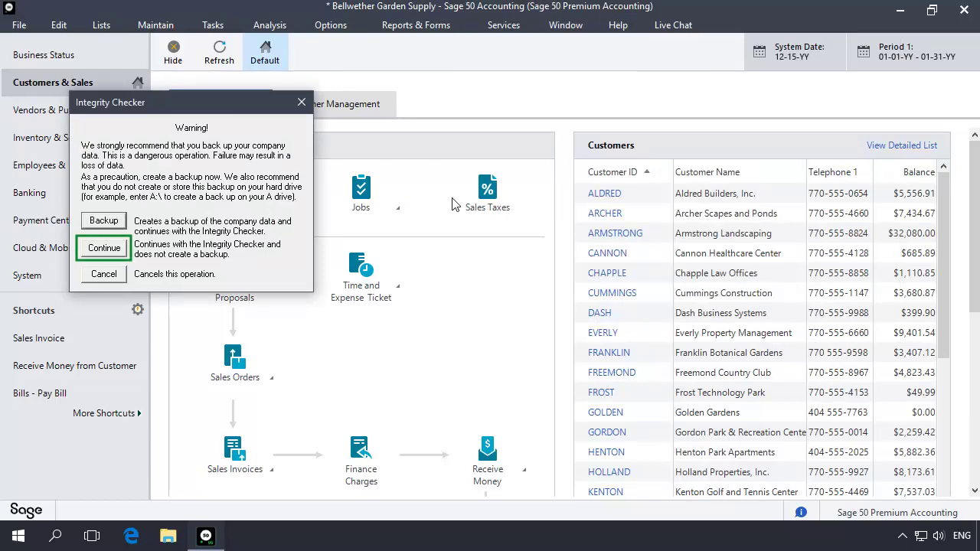
left_click(104, 247)
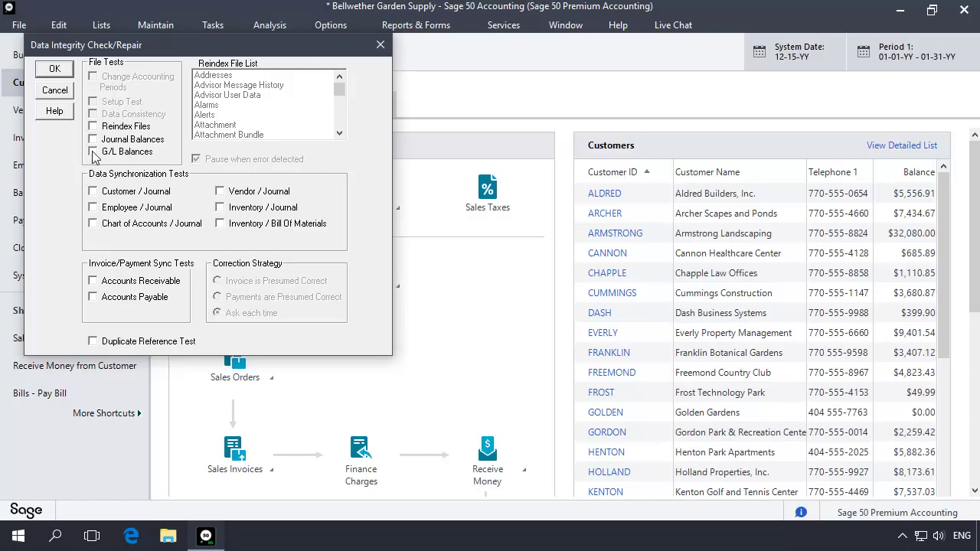
left_click(92, 126)
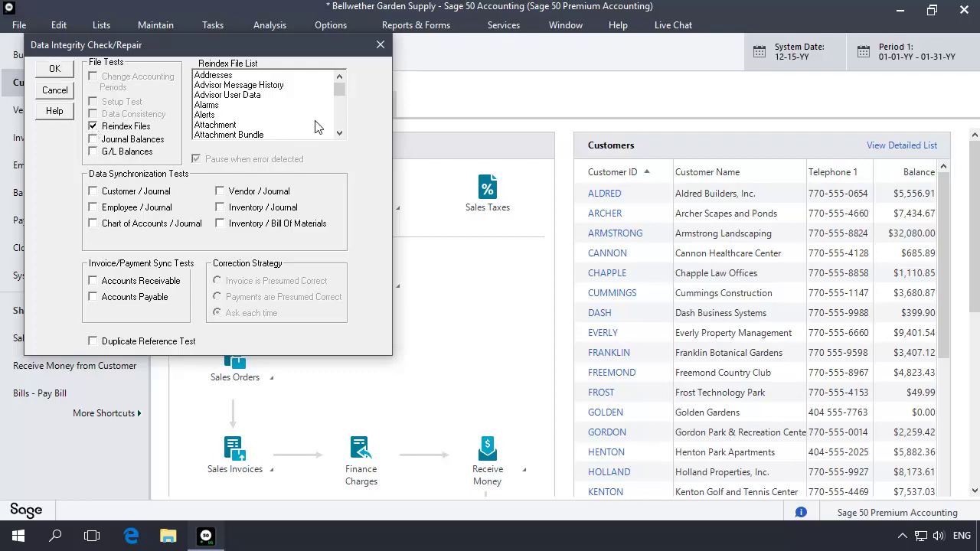
scroll(339, 116, "down", 4)
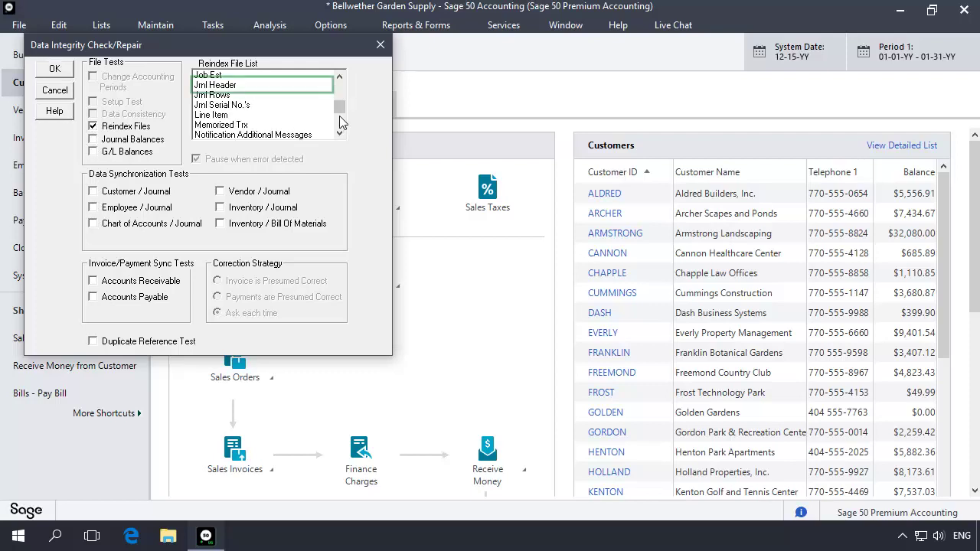
left_click(223, 86)
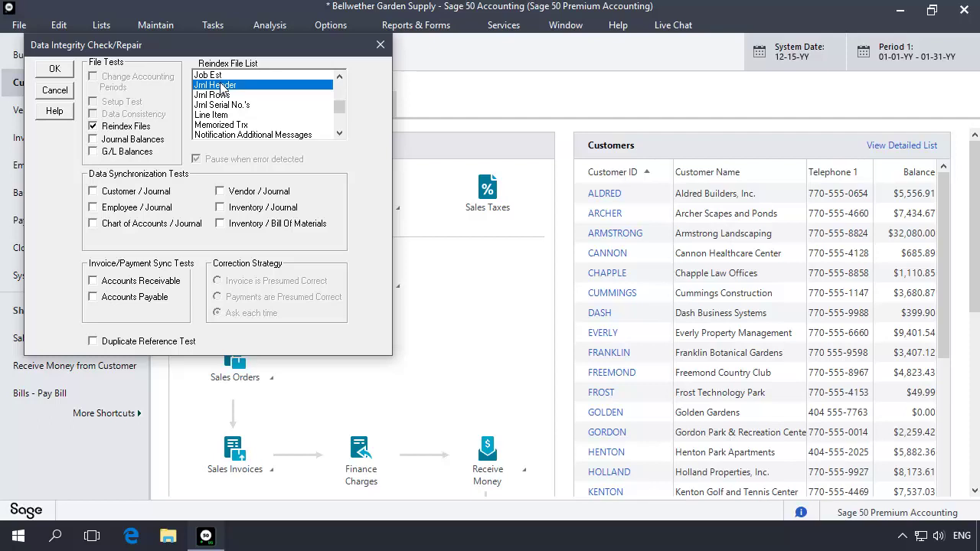
left_click(64, 71)
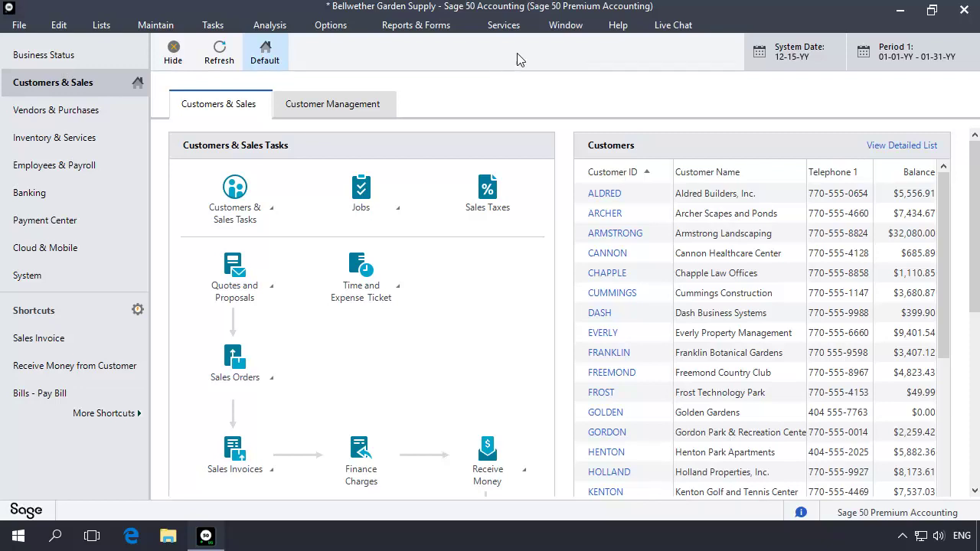
Step: Run the Integrity Check once more without a backup, reindexing the Jrnl Rows file
left_click(618, 26)
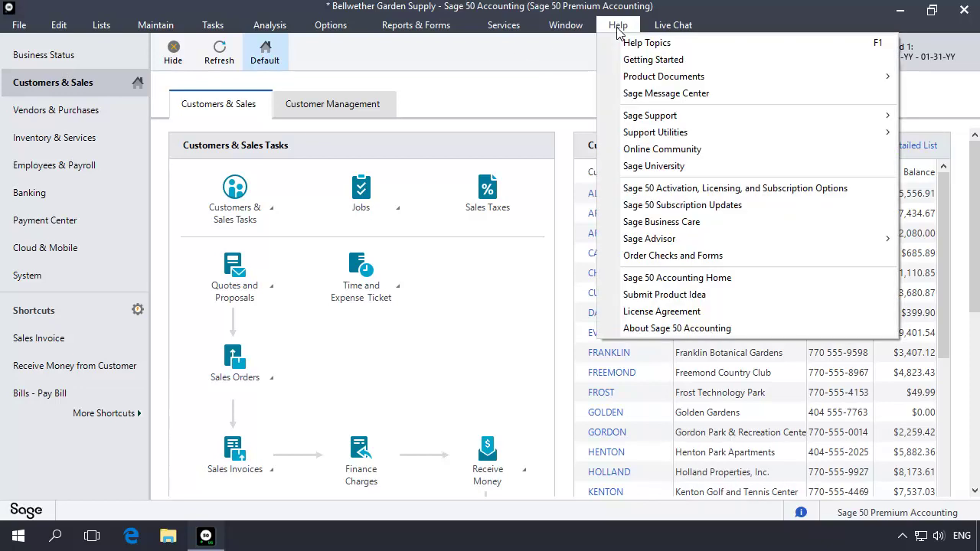
mouse_move(663, 135)
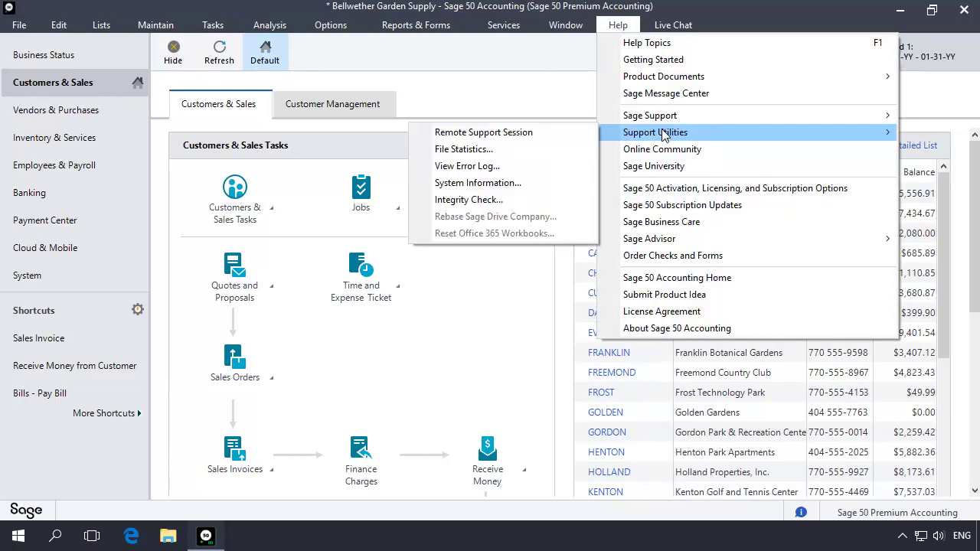
left_click(470, 200)
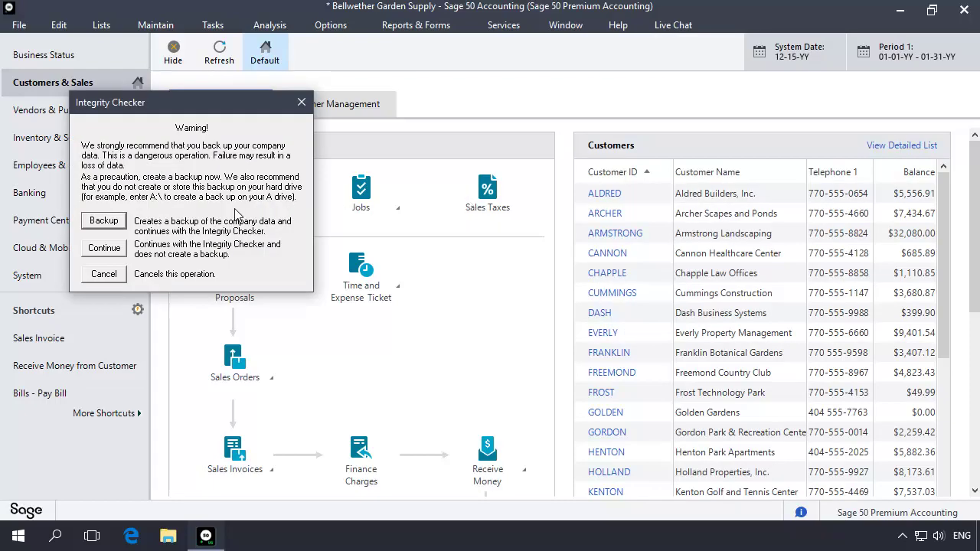
left_click(109, 247)
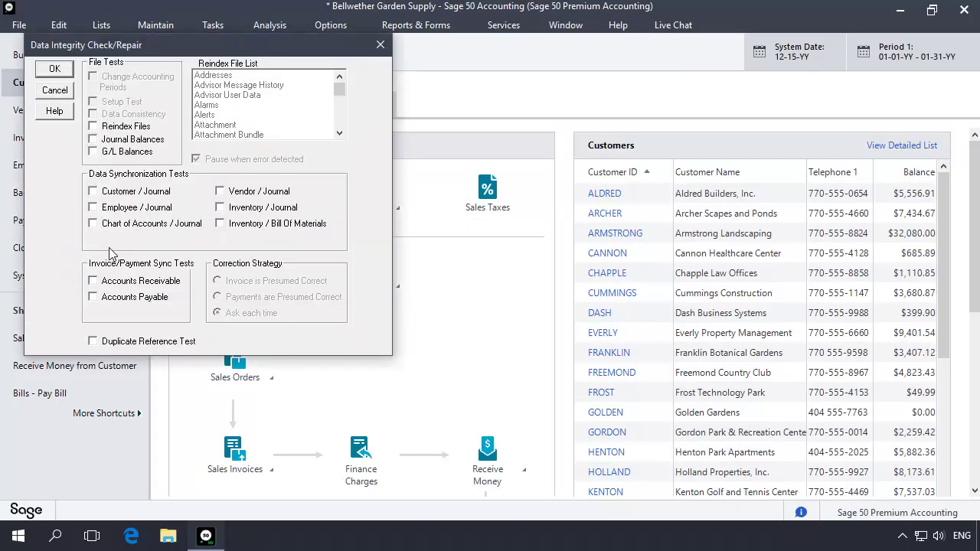
left_click(93, 127)
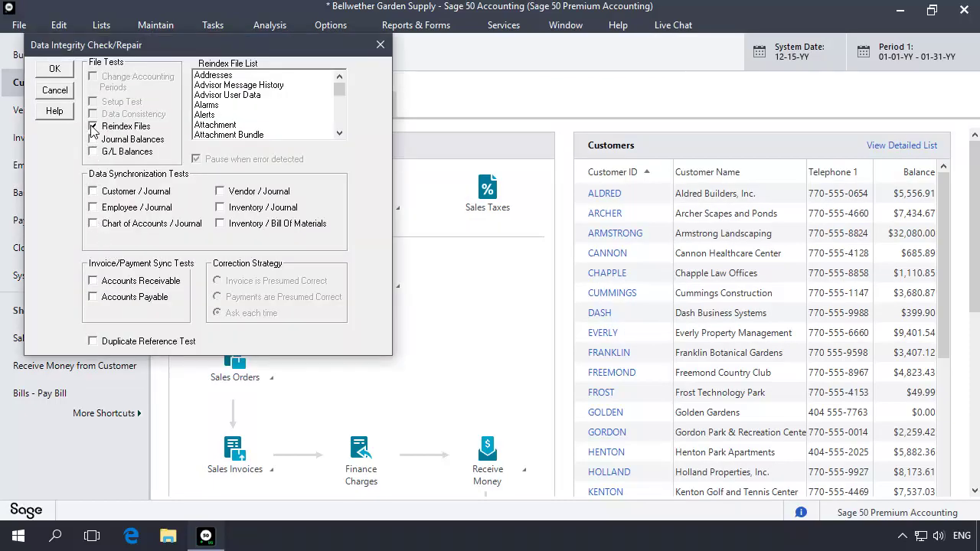
left_click(343, 119)
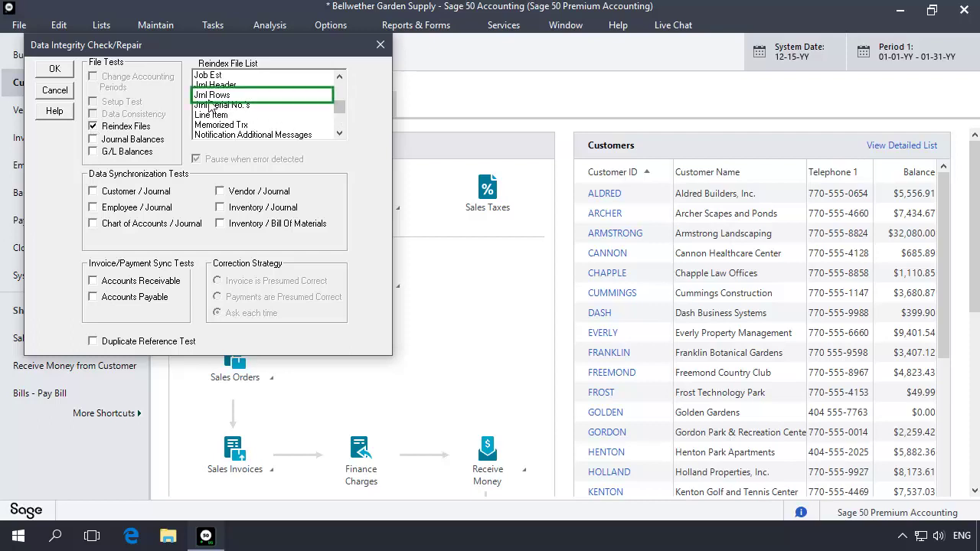
left_click(208, 97)
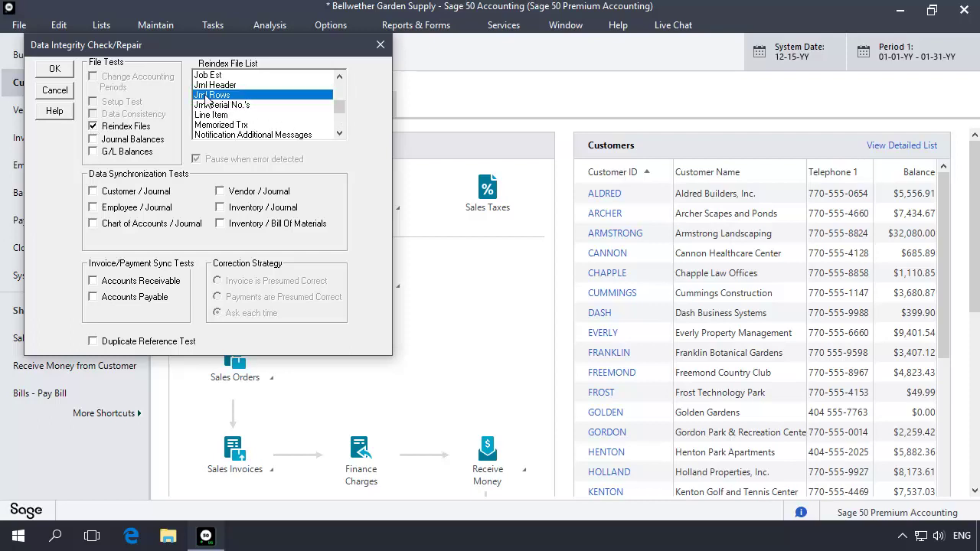
left_click(61, 67)
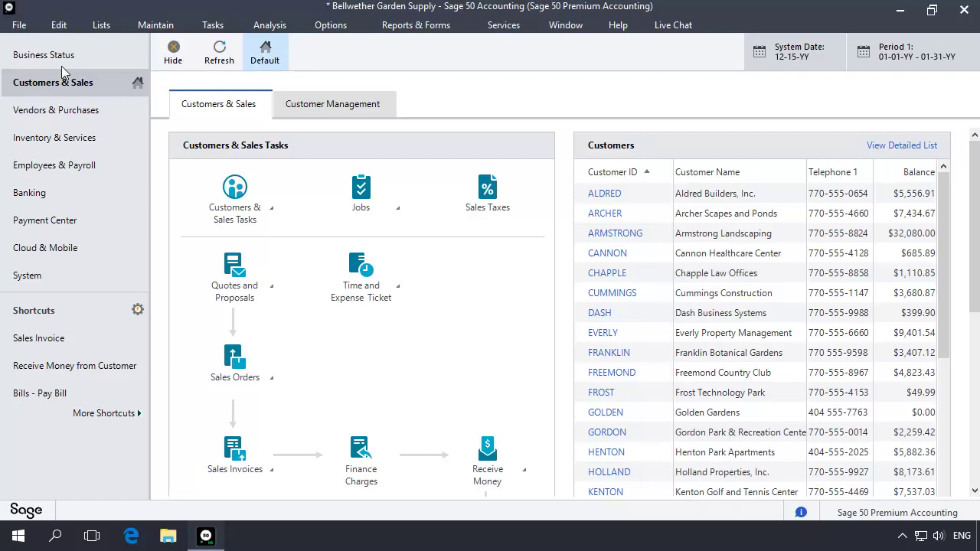
Step: Restart the Integrity Check without a backup and run the Chart of Accounts / Journal synchronization test
left_click(615, 28)
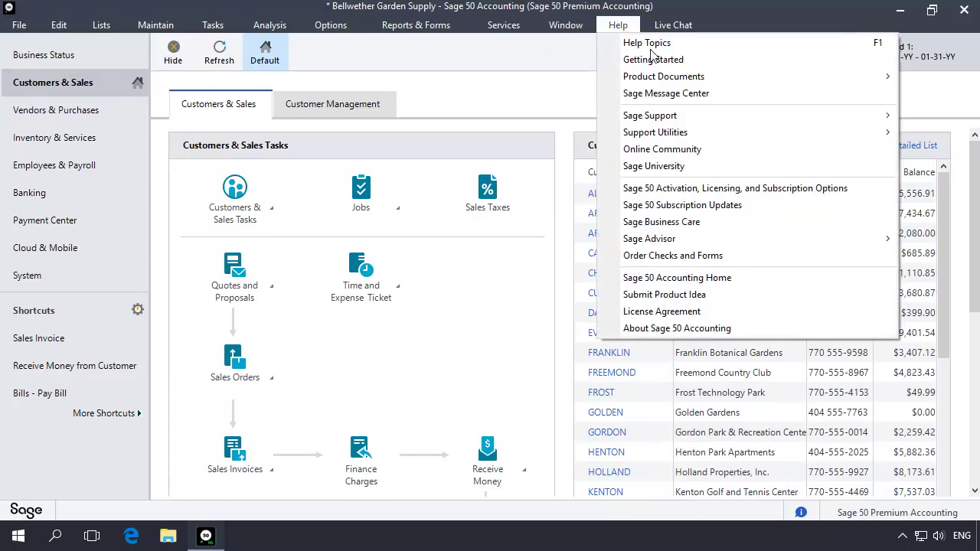
mouse_move(668, 139)
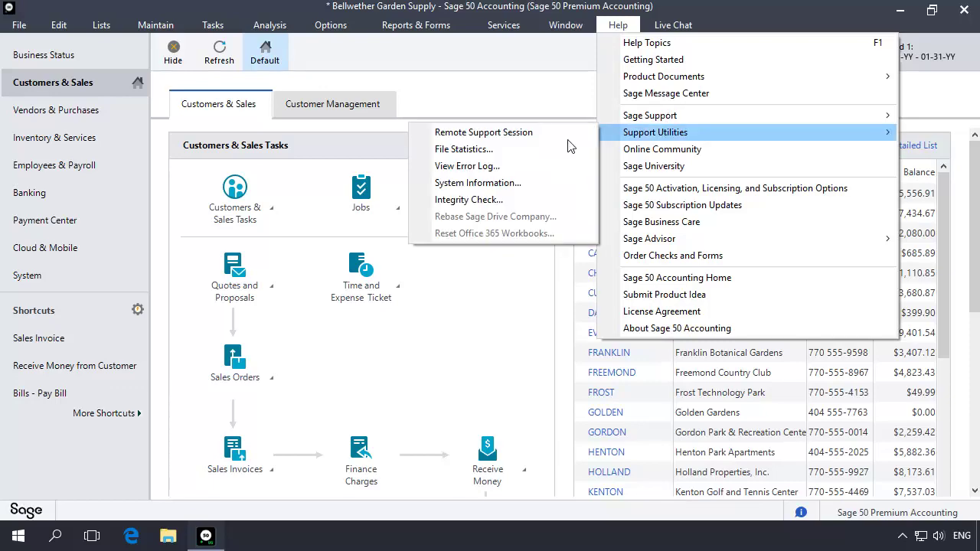
left_click(468, 200)
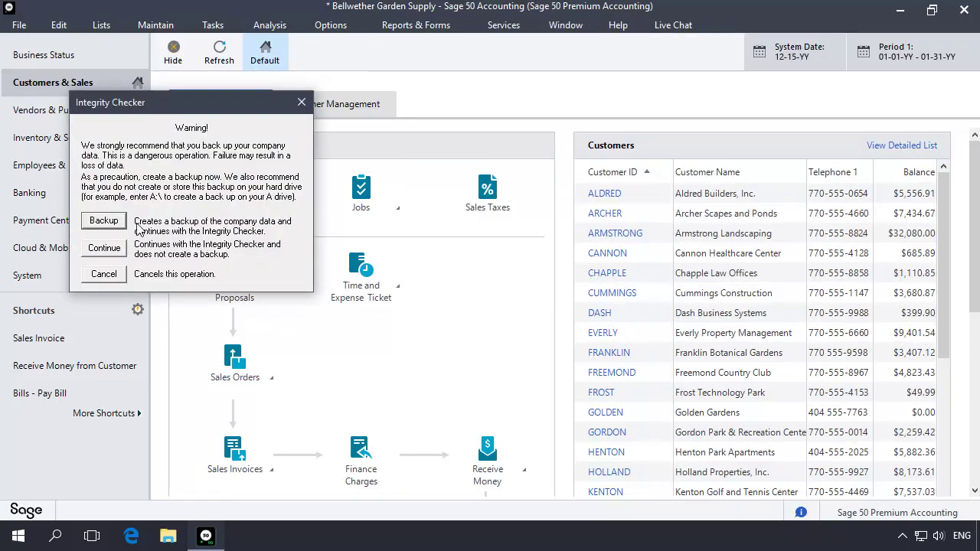
left_click(112, 245)
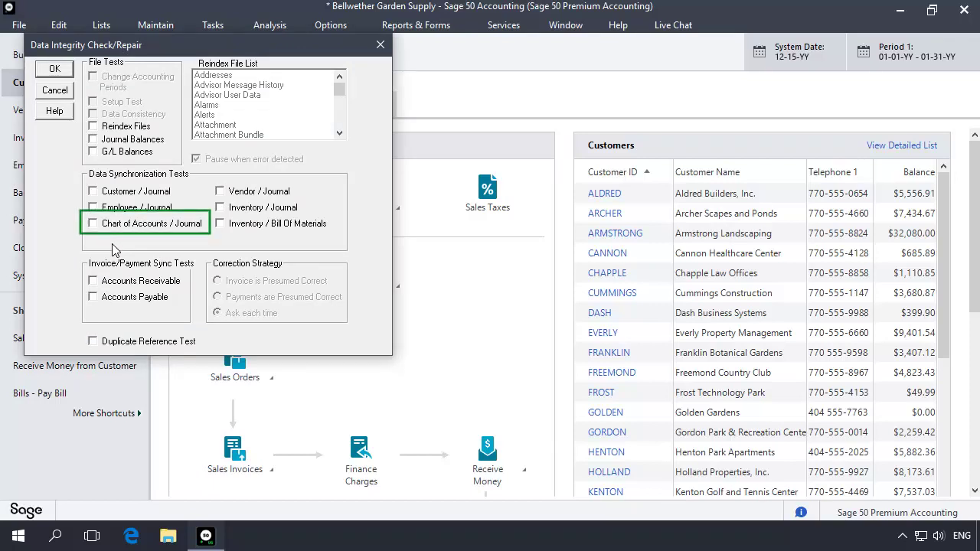
left_click(93, 223)
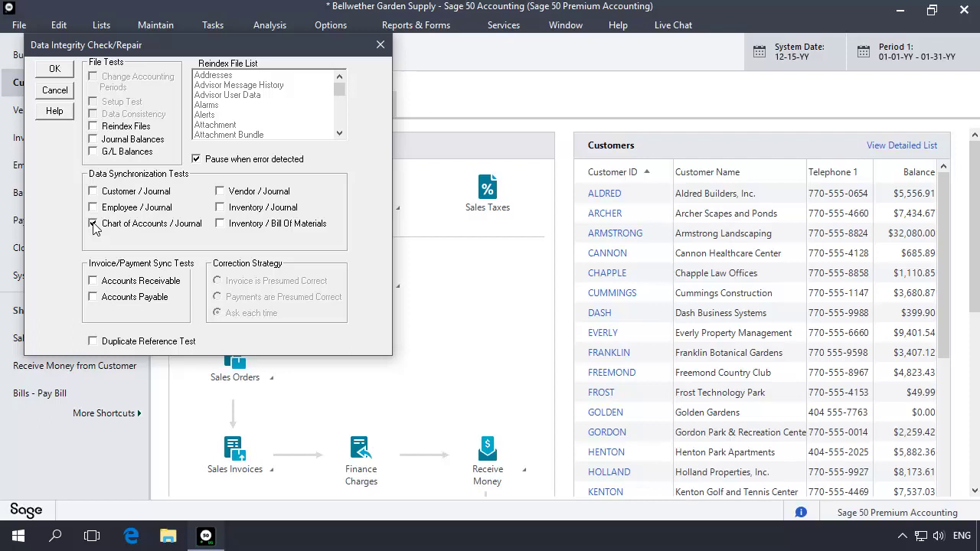
left_click(58, 69)
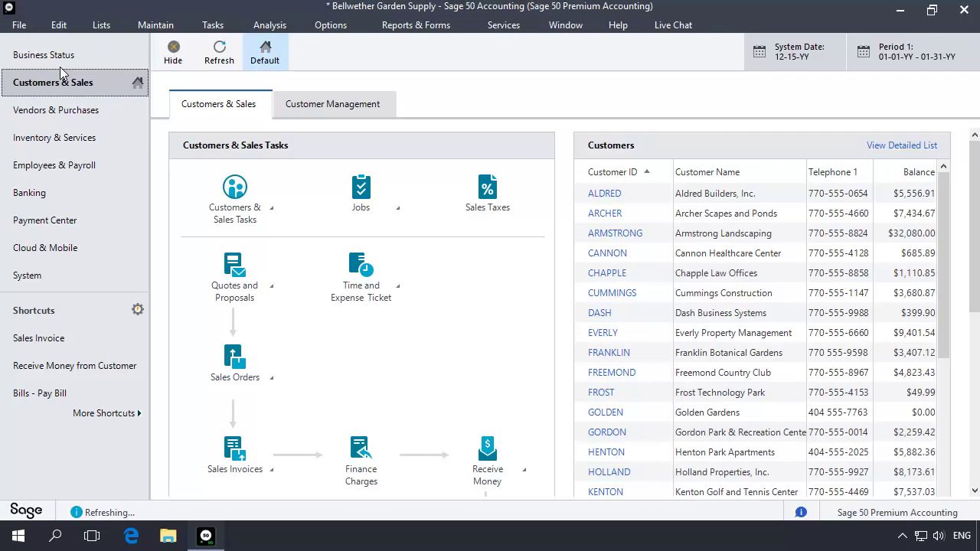
Step: Change the current accounting period to period 24, Dec 01 to Dec 31
left_click(899, 58)
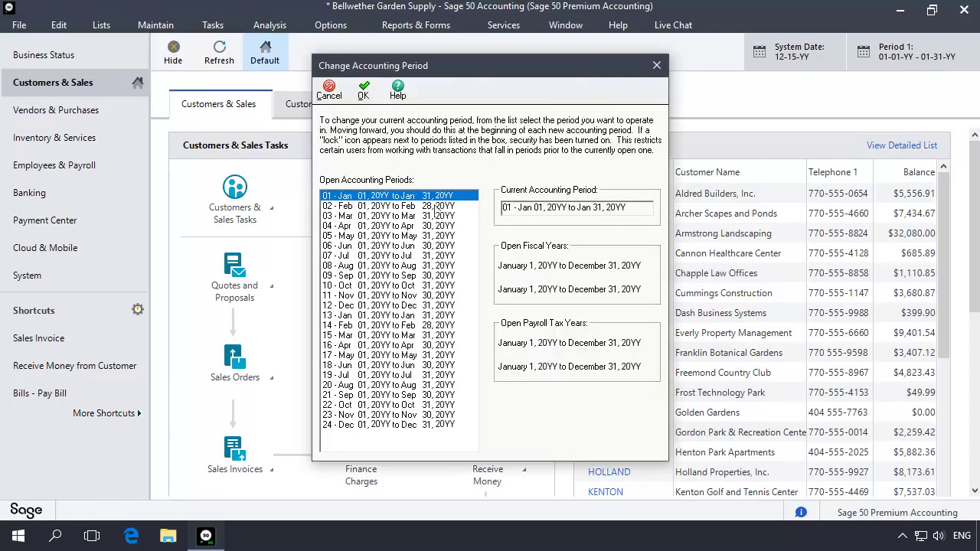
left_click(372, 426)
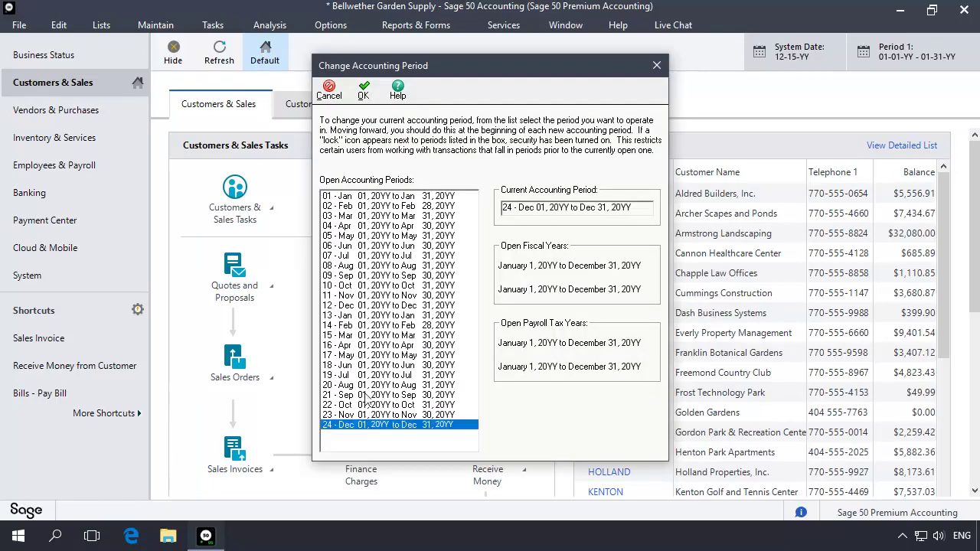
left_click(364, 91)
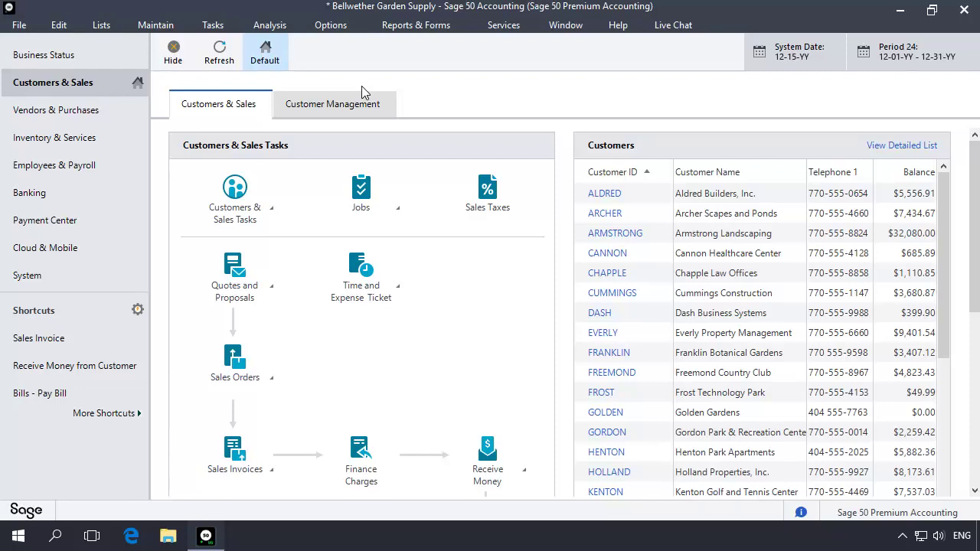